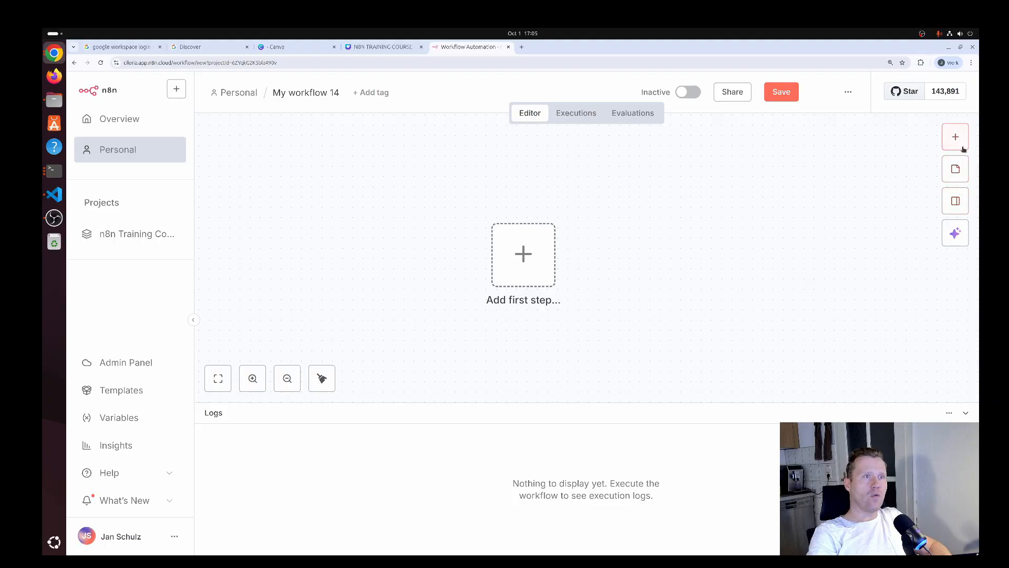
Add a manual trigger node to the empty workflow and place it near the middle of the canvas.
{"action": "left_click", "coordinate": [956, 139]}
{"action": "left_click", "coordinate": [815, 242]}
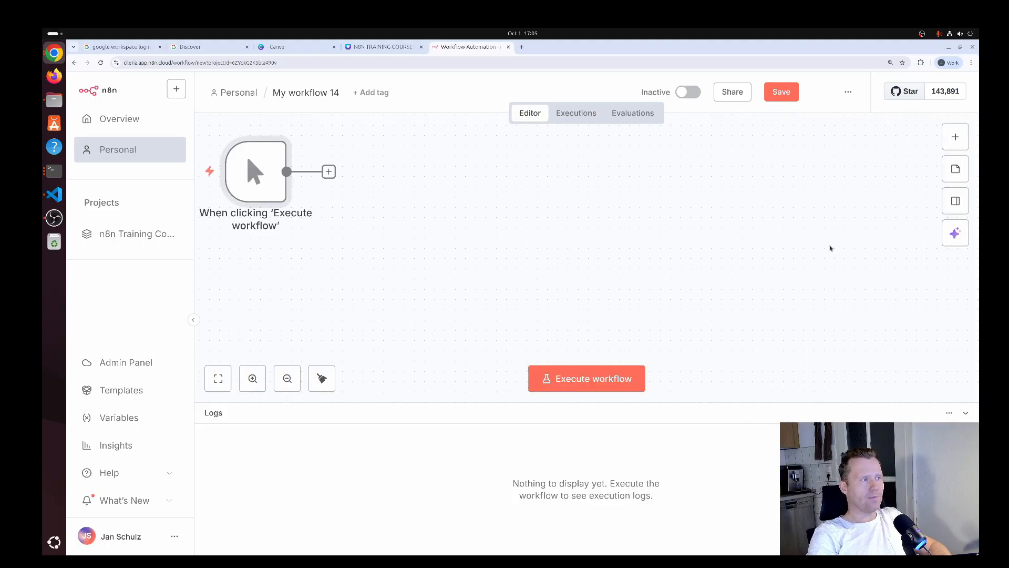
{"action": "left_click_drag", "start_coordinate": [381, 213], "coordinate": [554, 282]}
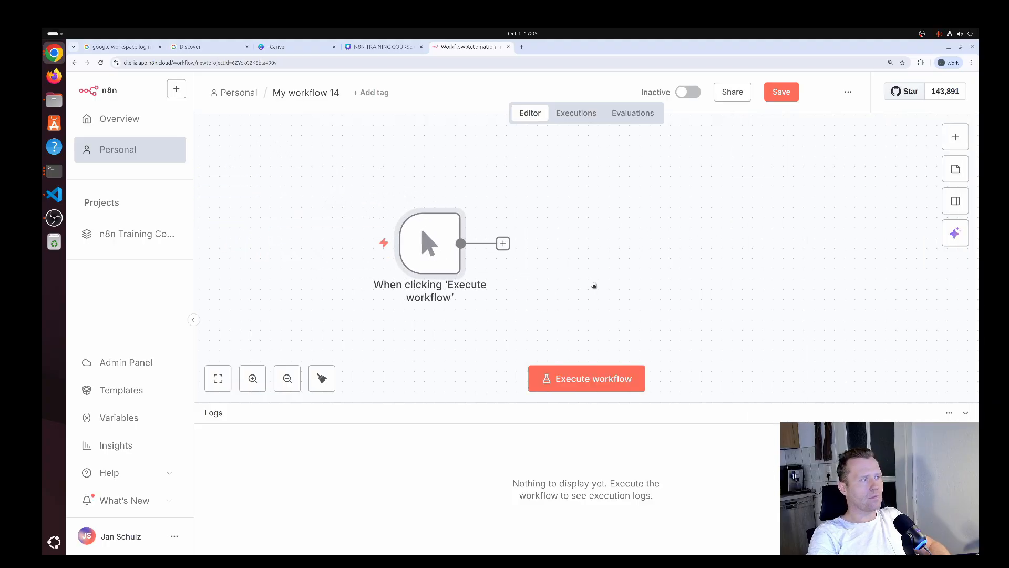
{"action": "left_click_drag", "start_coordinate": [443, 243], "coordinate": [435, 243]}
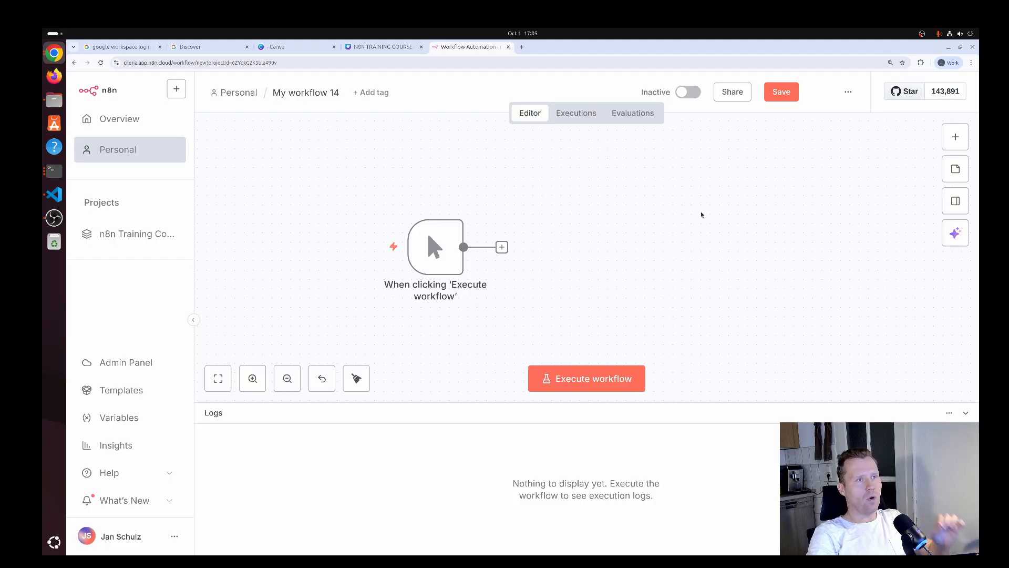
Search the nodes for "set" and add an Edit Fields node to the workflow.
{"action": "left_click", "coordinate": [956, 138]}
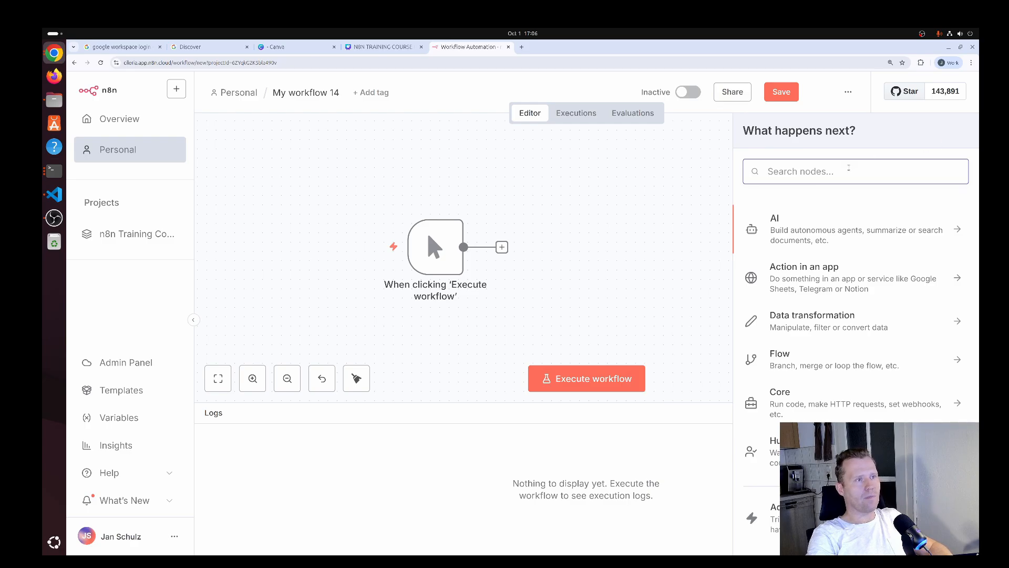
{"action": "type", "text": "set"}
{"action": "left_click_drag", "start_coordinate": [830, 218], "coordinate": [805, 216]}
{"action": "left_click", "coordinate": [801, 225]}
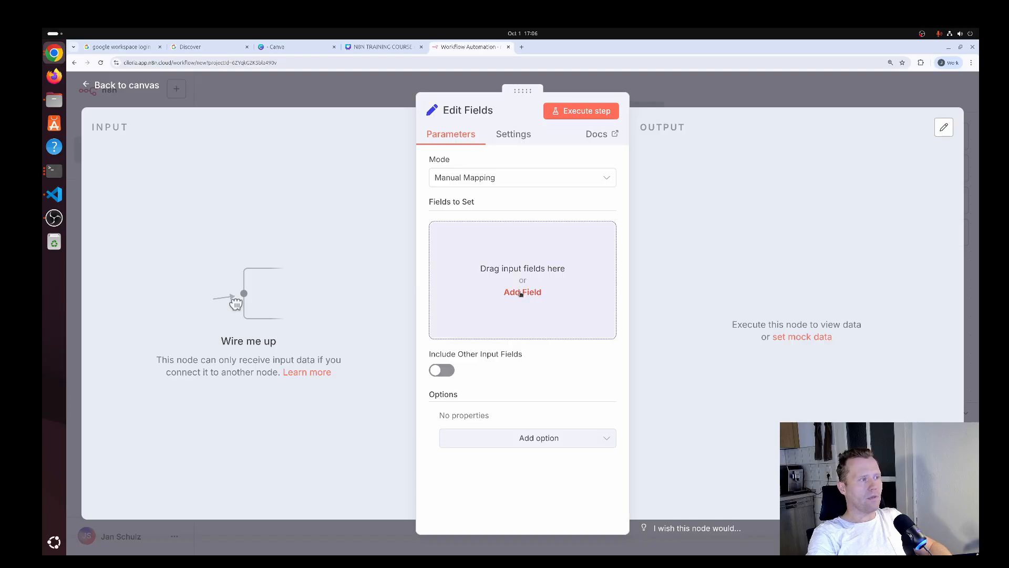
Add a Number field named x with the value 1 to the Edit Fields node and return to the canvas.
{"action": "left_click", "coordinate": [522, 292]}
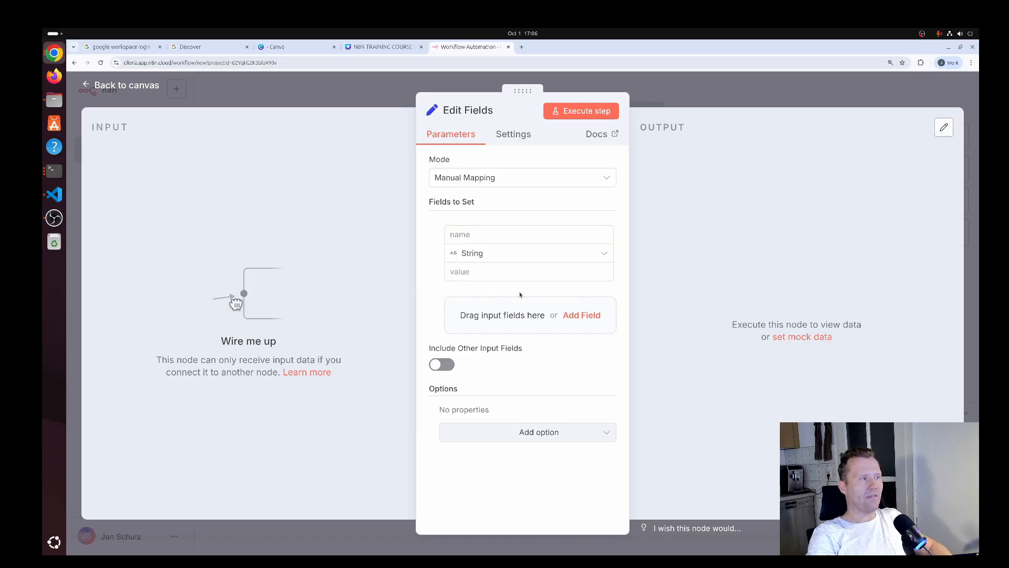
{"action": "left_click", "coordinate": [490, 234]}
{"action": "type", "text": "x"}
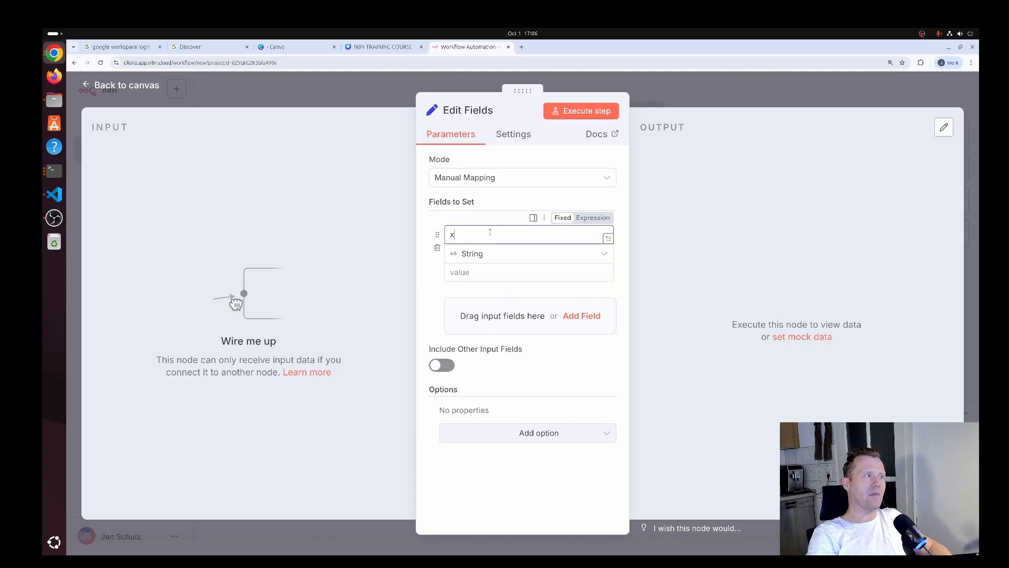
{"action": "left_click", "coordinate": [490, 254]}
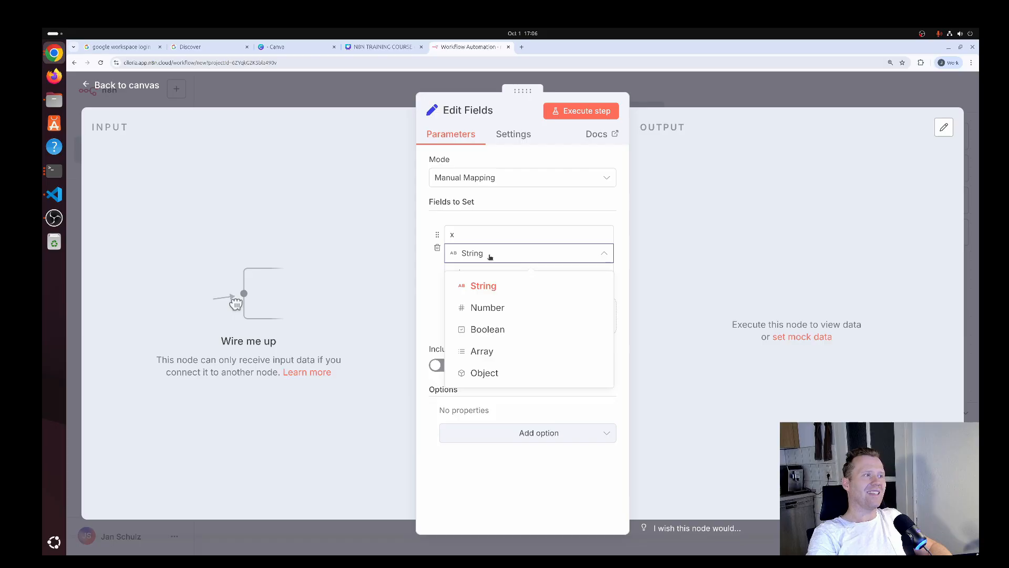
{"action": "left_click", "coordinate": [491, 308]}
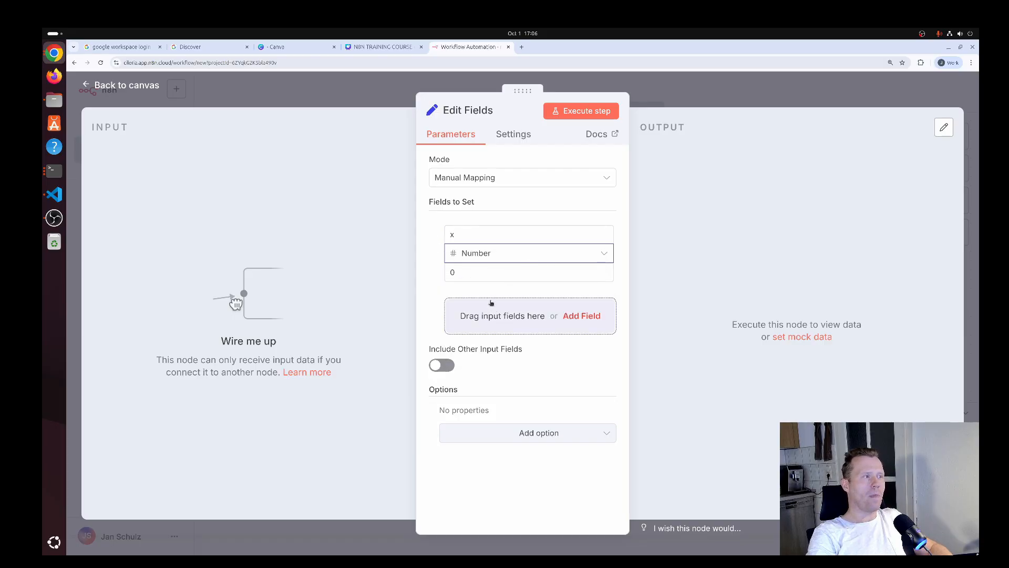
{"action": "left_click", "coordinate": [452, 272]}
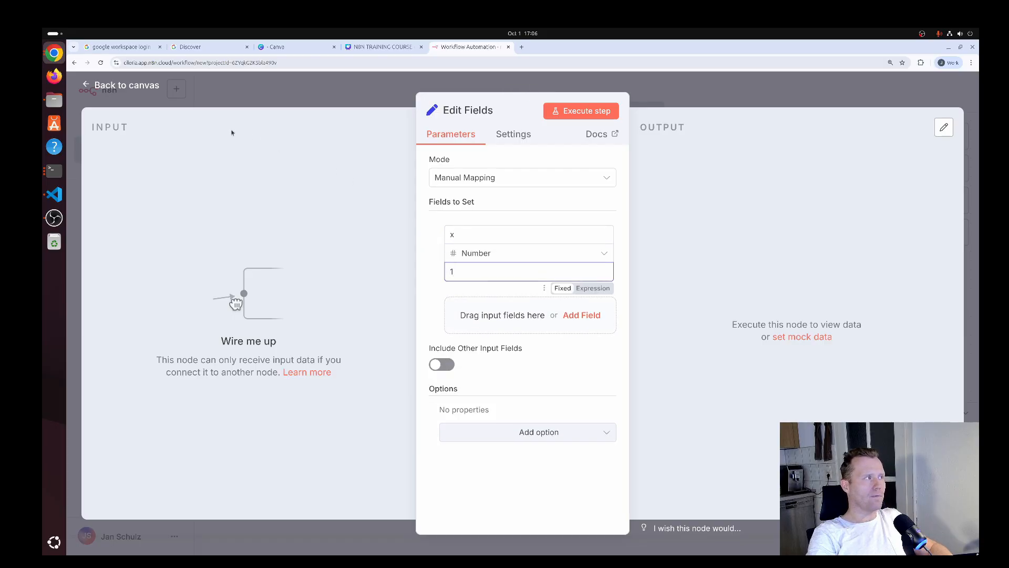
{"action": "left_click", "coordinate": [130, 85]}
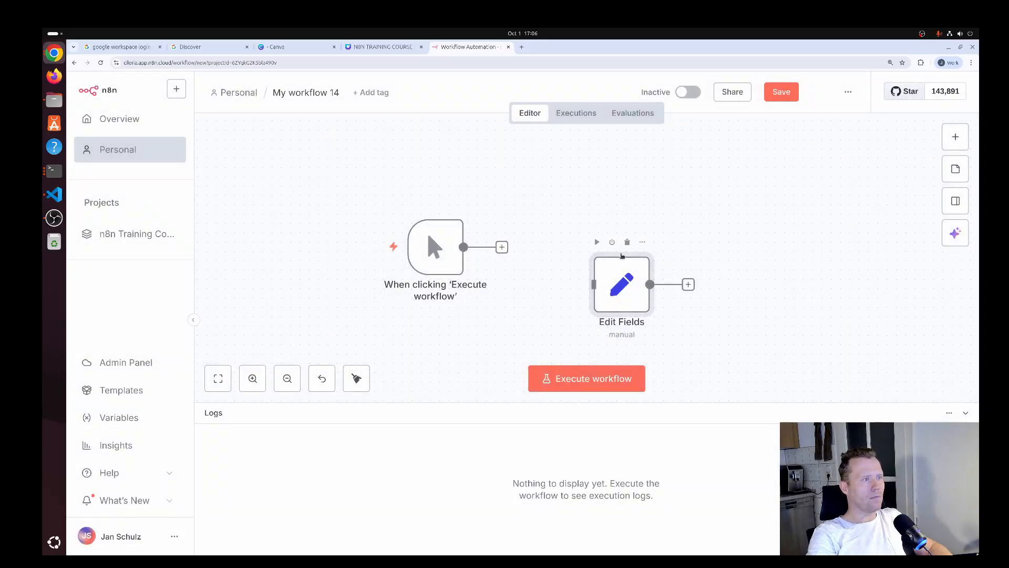
Place the Edit Fields node beside the manual trigger so the two are connected, and execute the workflow.
{"action": "left_click_drag", "start_coordinate": [623, 278], "coordinate": [558, 240]}
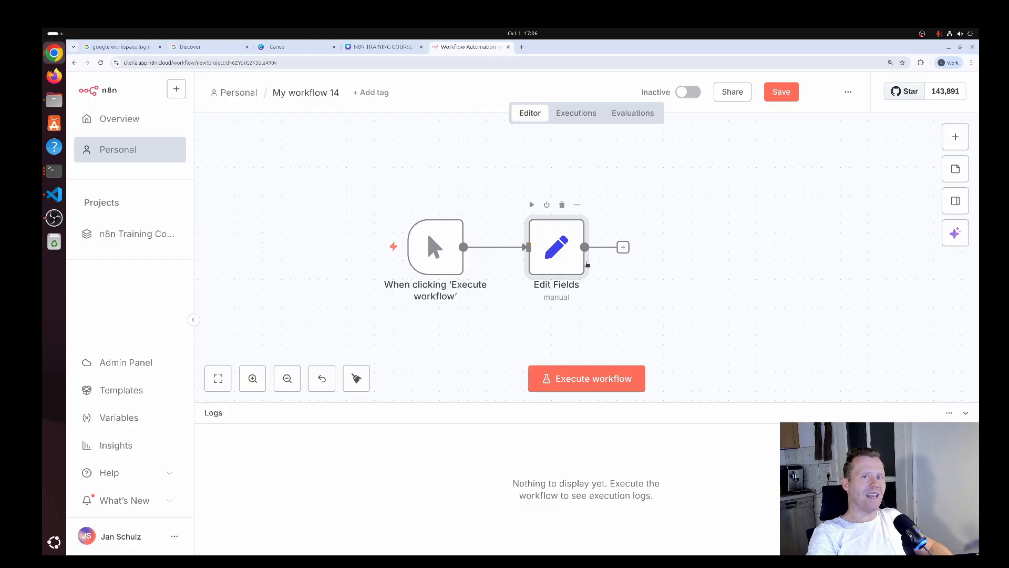
{"action": "left_click", "coordinate": [685, 277]}
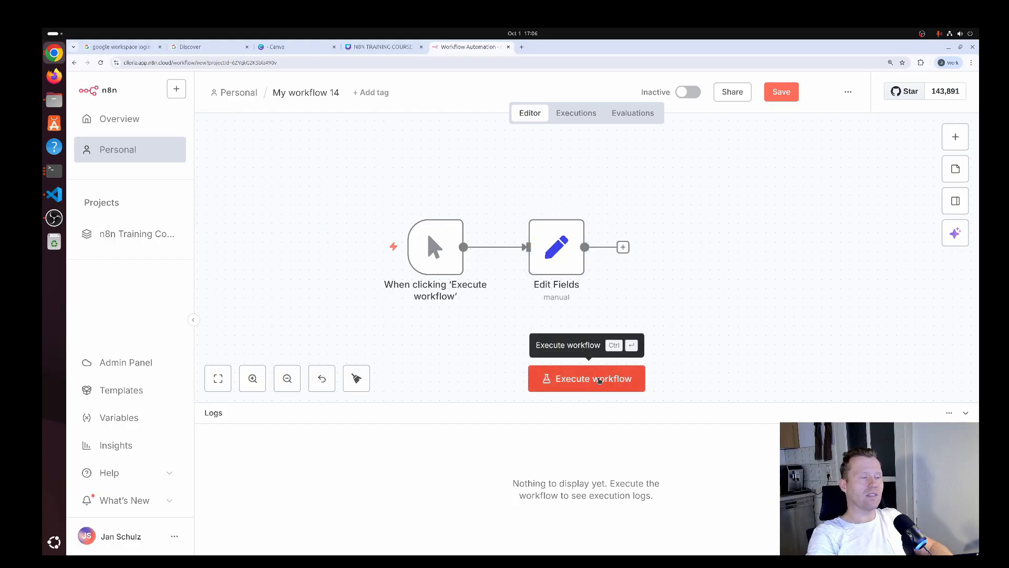
{"action": "left_click", "coordinate": [600, 379]}
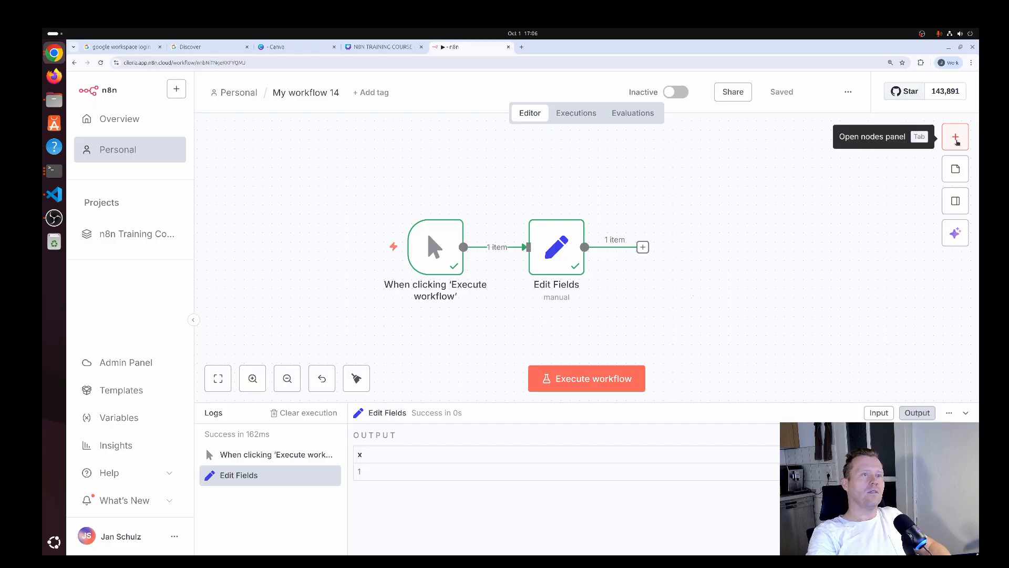
Add an If node from the Flow category and connect the Edit Fields output to its input.
{"action": "left_click", "coordinate": [956, 137]}
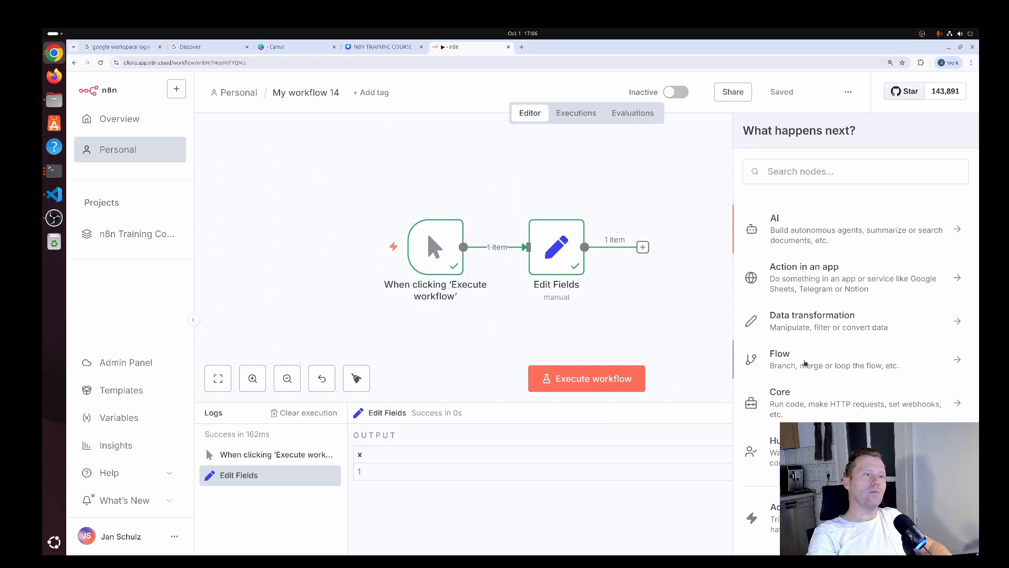
{"action": "left_click", "coordinate": [805, 363]}
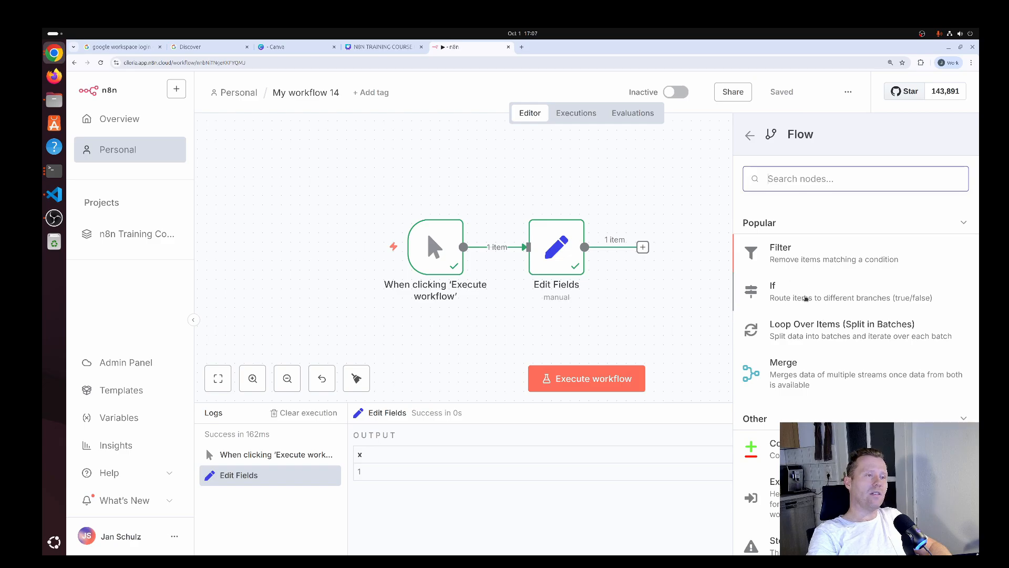
{"action": "left_click", "coordinate": [804, 297]}
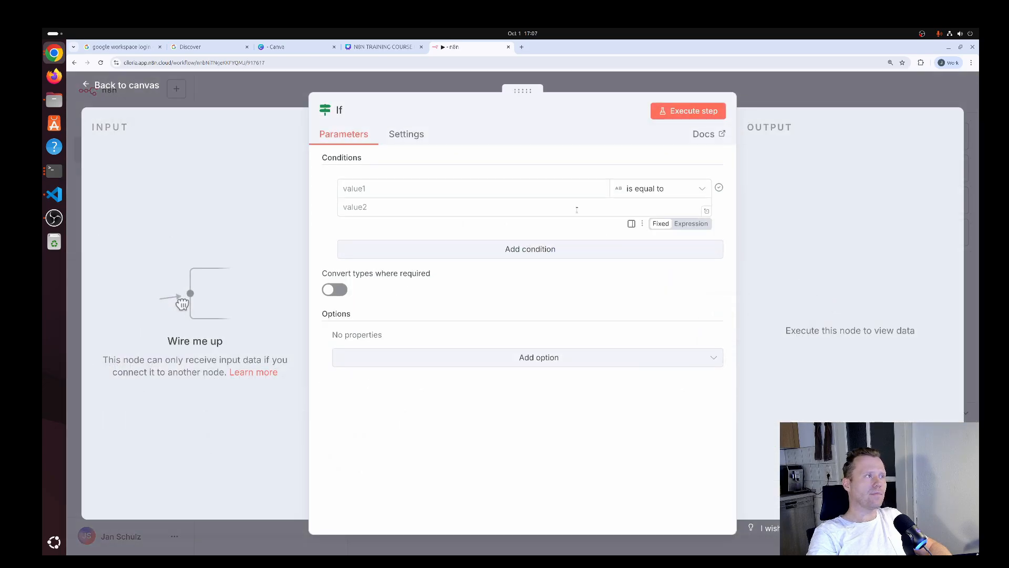
{"action": "left_click", "coordinate": [126, 85]}
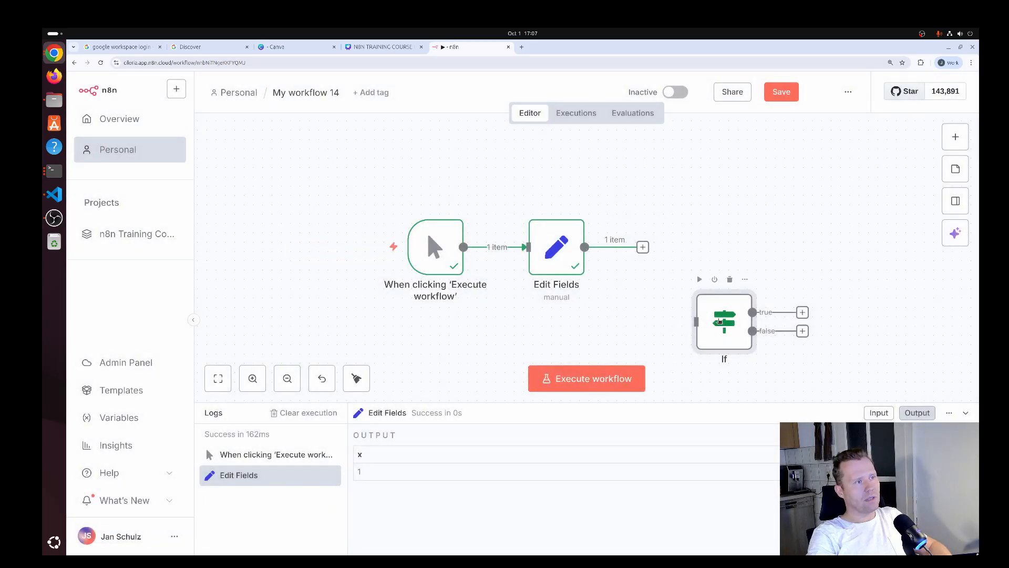
{"action": "left_click_drag", "start_coordinate": [690, 270], "coordinate": [680, 252]}
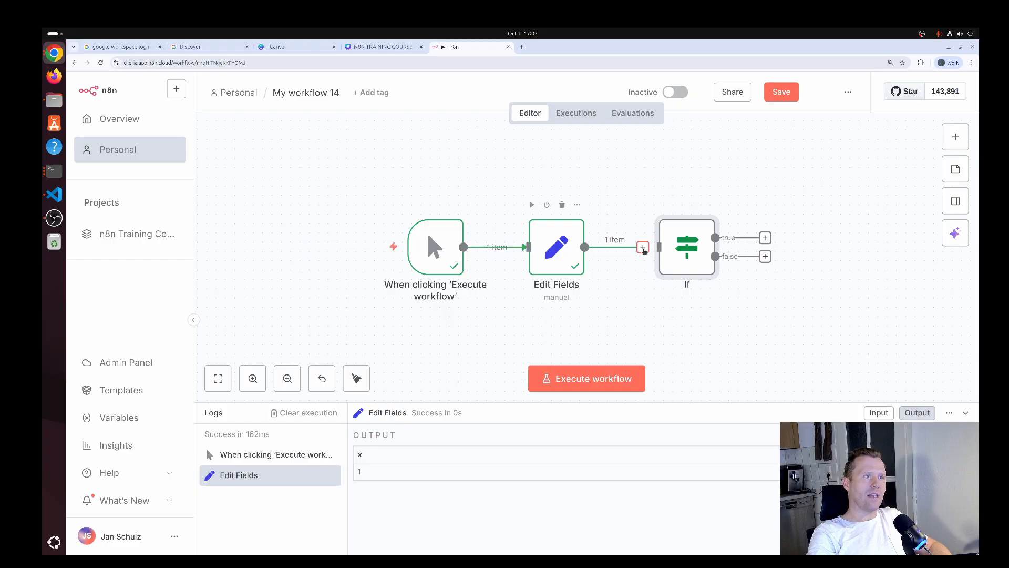
{"action": "left_click_drag", "start_coordinate": [643, 251], "coordinate": [661, 251]}
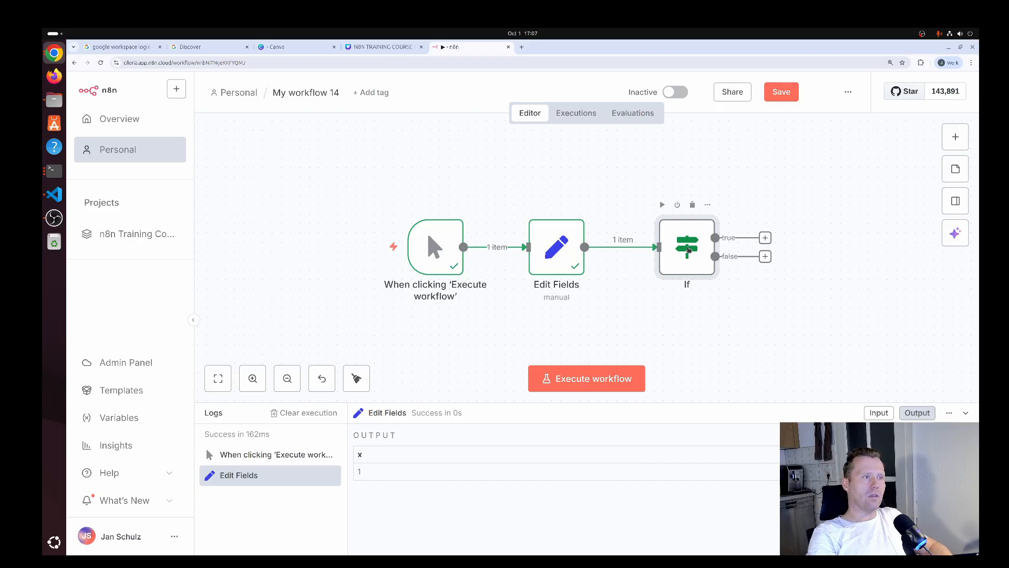
Test the If node with its condition left empty and examine its input data in the JSON and Schema views.
{"action": "double_click", "coordinate": [688, 249]}
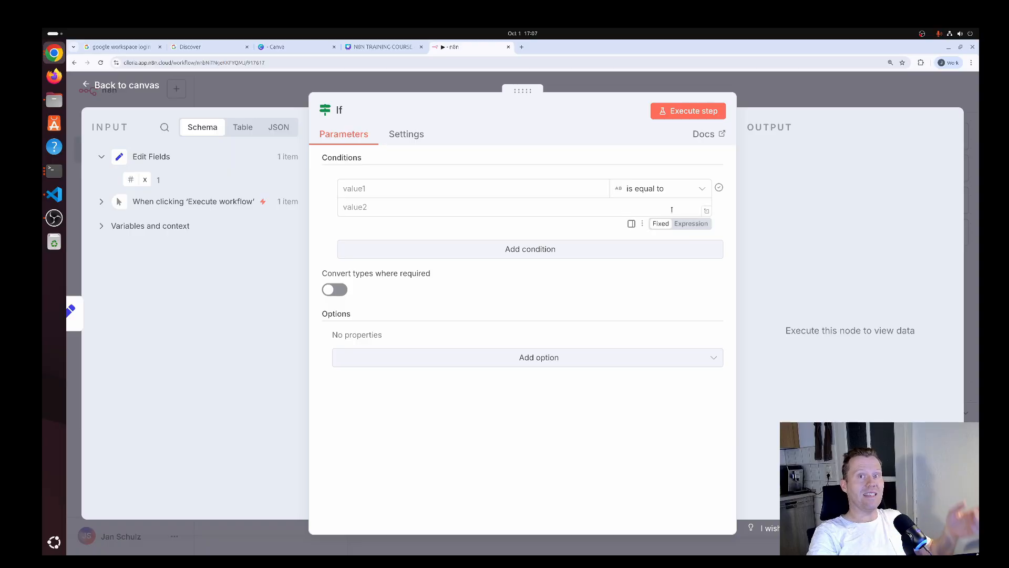
{"action": "left_click", "coordinate": [701, 113]}
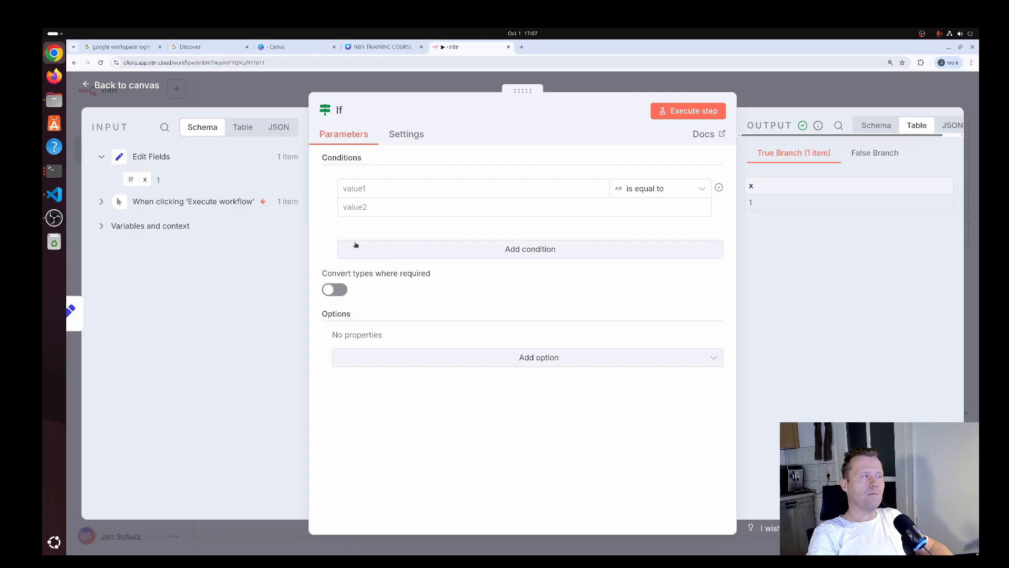
{"action": "left_click", "coordinate": [282, 130]}
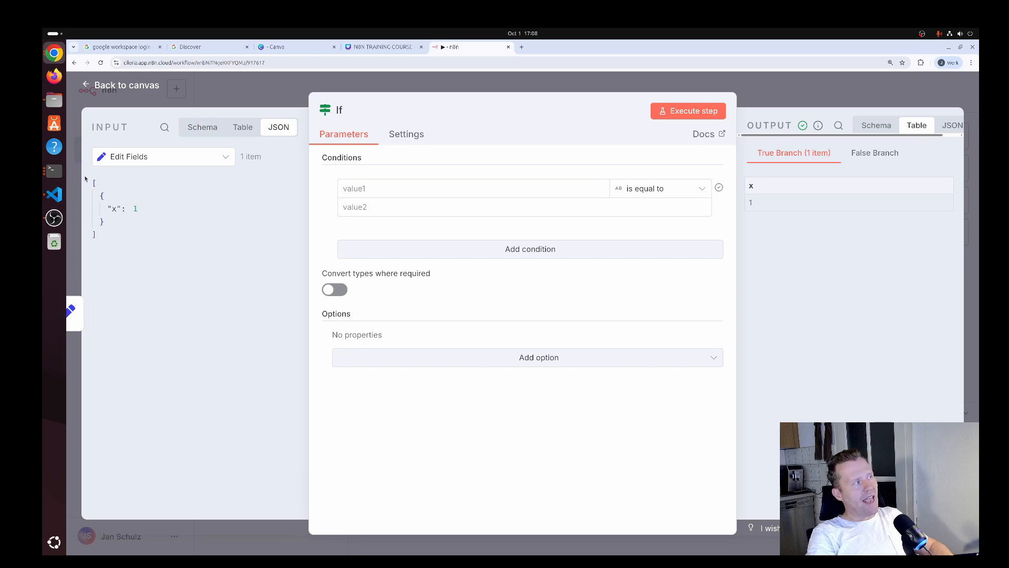
{"action": "left_click", "coordinate": [208, 130]}
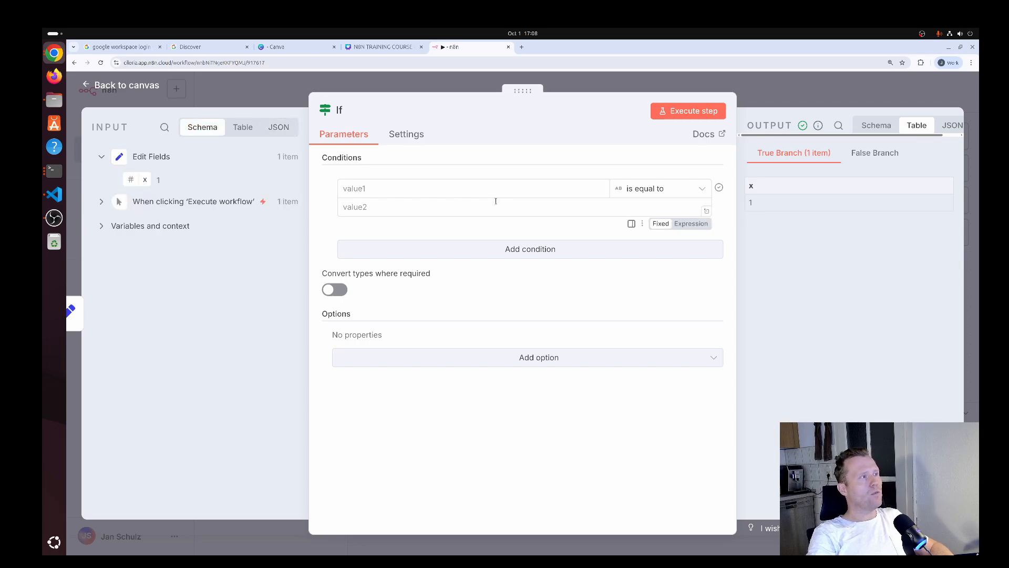
Set the If condition to compare {{ $json.x }} as a Number that is equal to 1, and execute the node.
{"action": "key", "text": "ctrl+minus"}
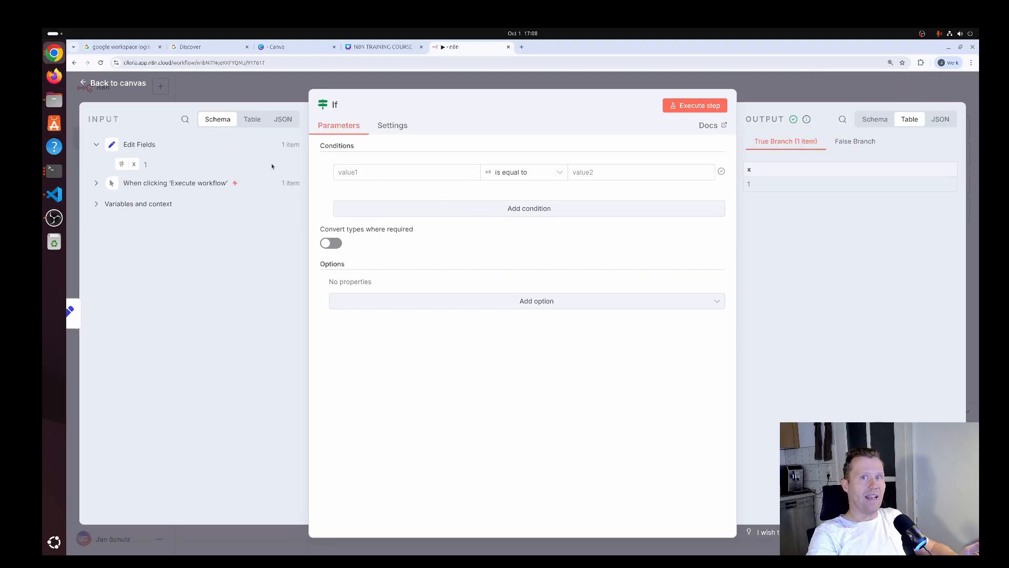
{"action": "left_click_drag", "start_coordinate": [134, 164], "coordinate": [451, 172]}
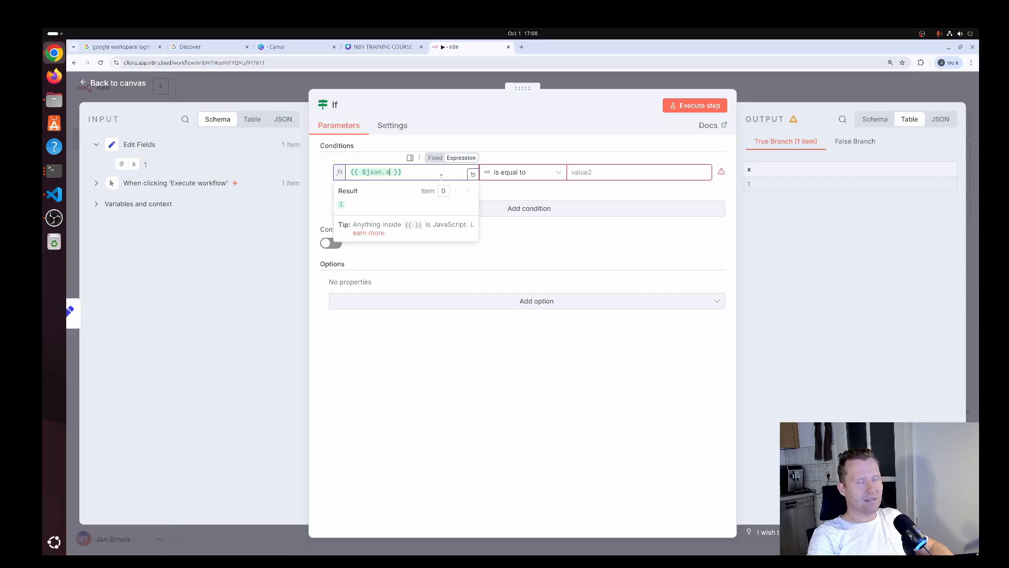
{"action": "left_click", "coordinate": [503, 136]}
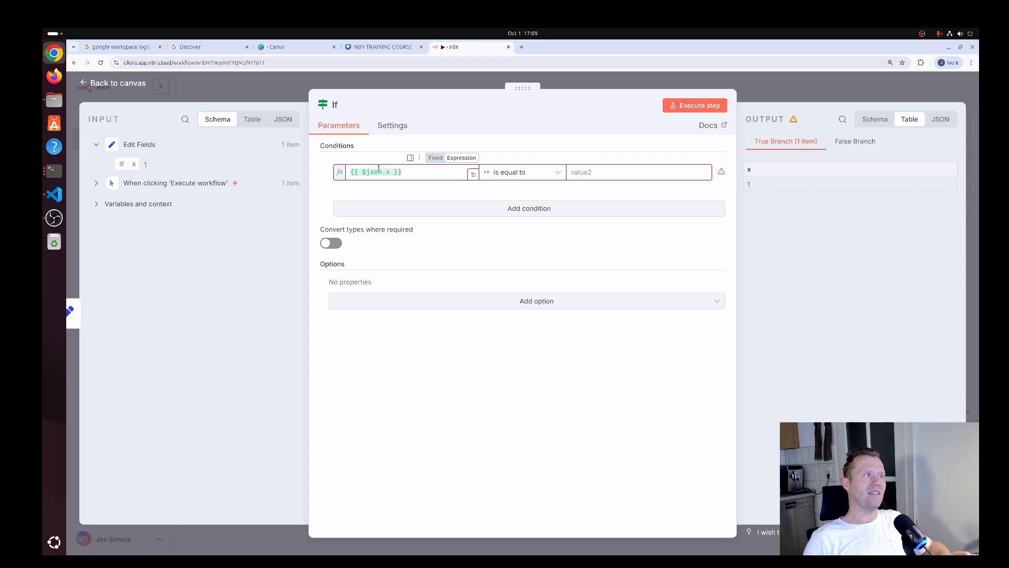
{"action": "left_click", "coordinate": [559, 175]}
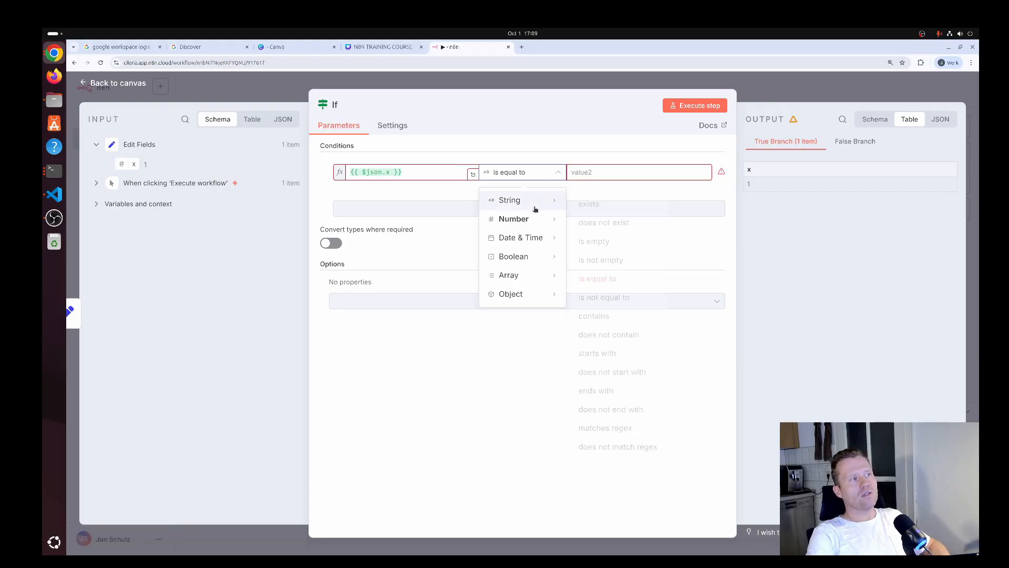
{"action": "mouse_move", "coordinate": [529, 220]}
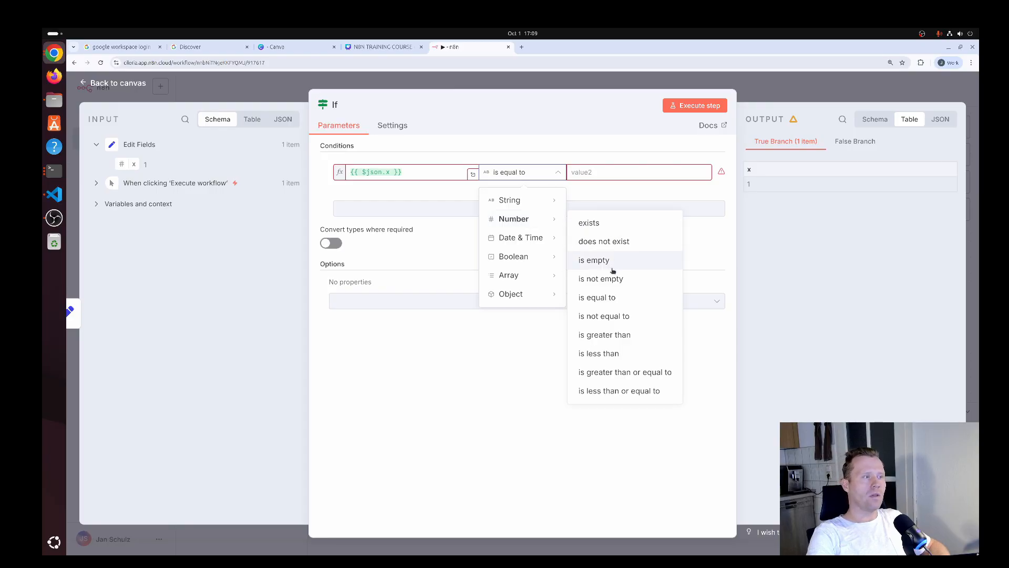
{"action": "left_click", "coordinate": [630, 298]}
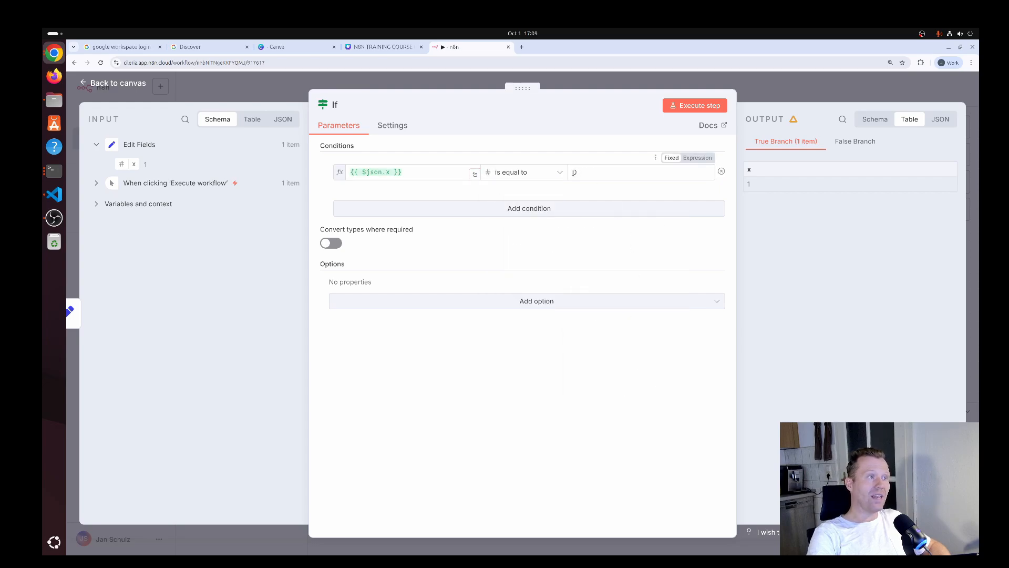
{"action": "double_click", "coordinate": [584, 174]}
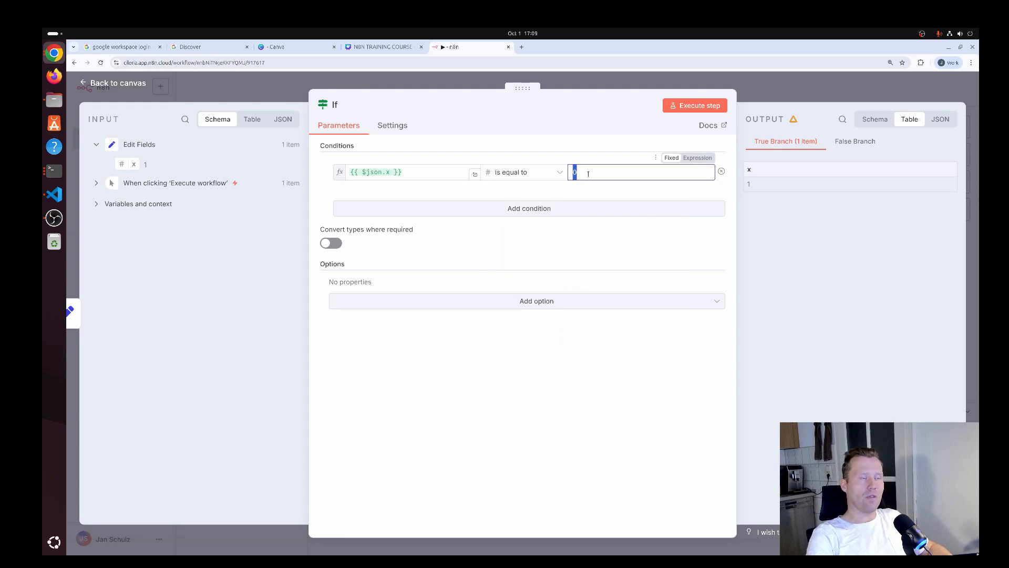
{"action": "type", "text": "1"}
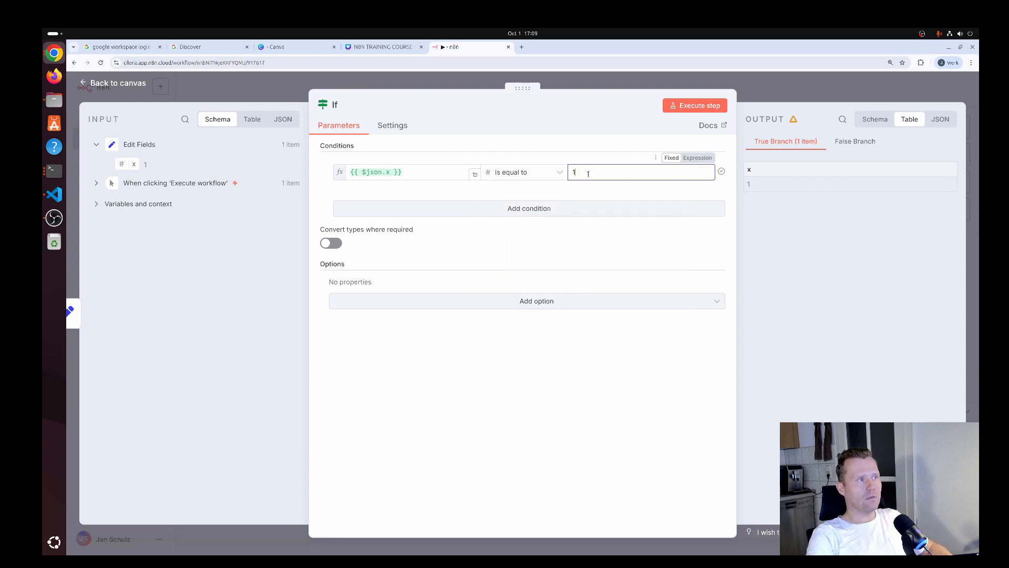
{"action": "left_click", "coordinate": [701, 108]}
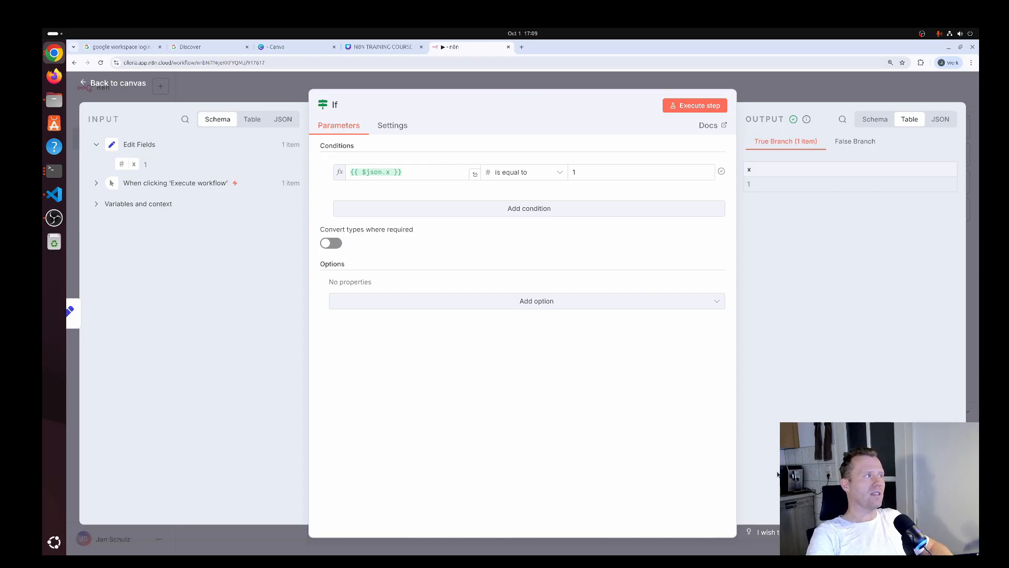
{"action": "left_click", "coordinate": [127, 84]}
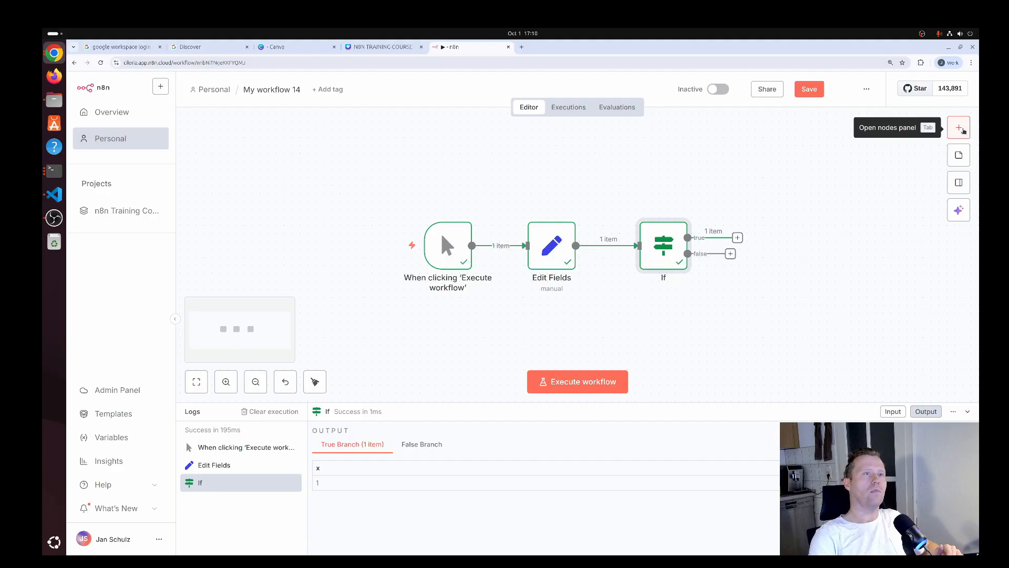
Add a second Edit Fields node to the If node's true output and place it up and to the right of the If node.
{"action": "left_click", "coordinate": [959, 129]}
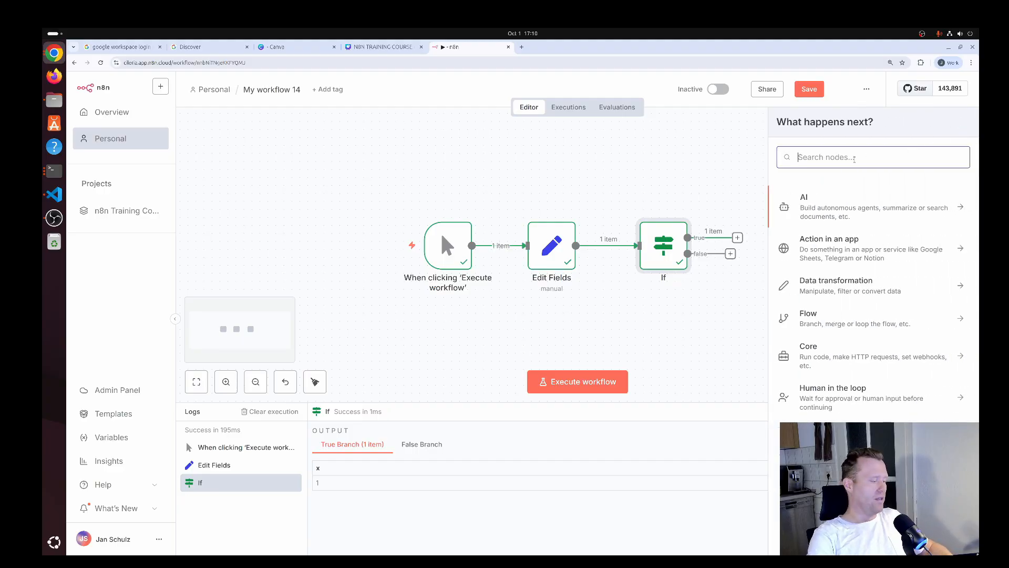
{"action": "type", "text": "edit"}
{"action": "left_click", "coordinate": [833, 198]}
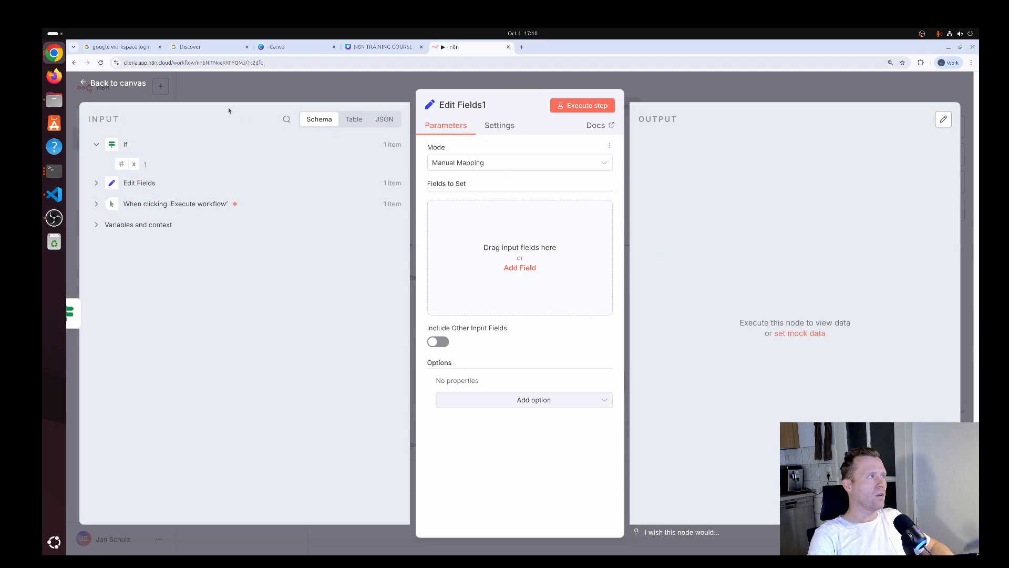
{"action": "left_click", "coordinate": [135, 86]}
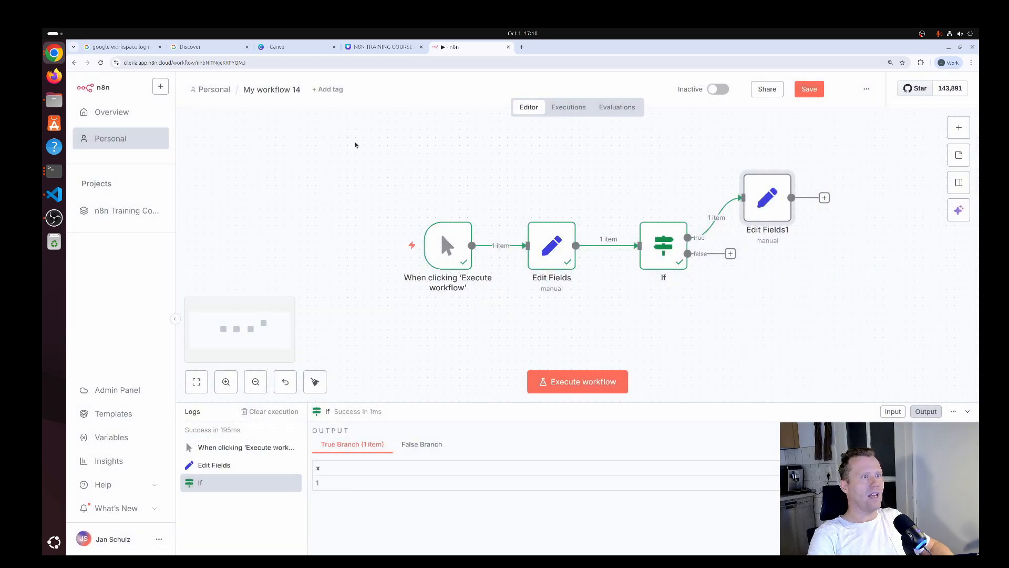
{"action": "left_click_drag", "start_coordinate": [749, 216], "coordinate": [789, 209]}
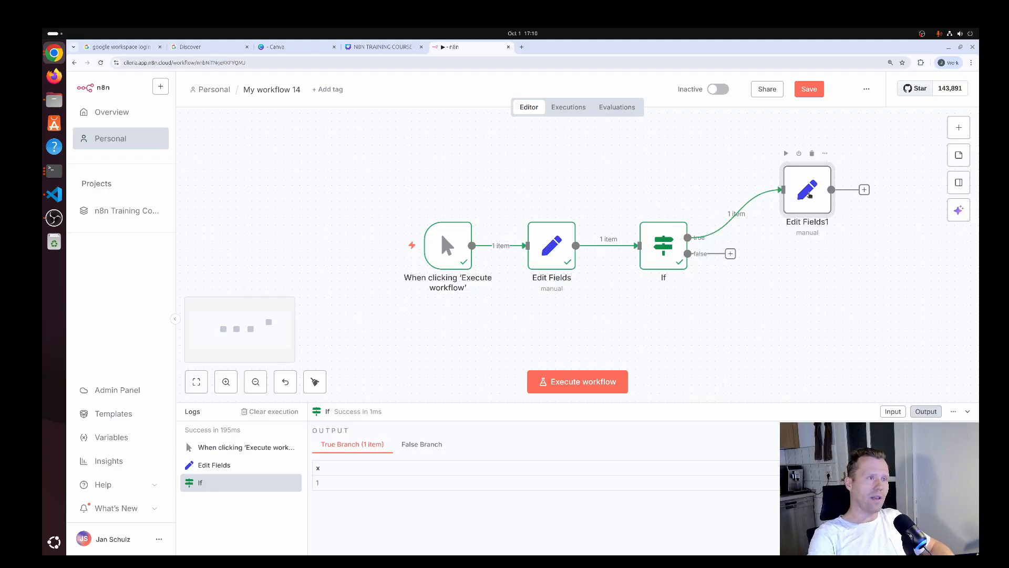
In the true-branch Edit Fields1 node, add a String field named message with the value "x is 1!".
{"action": "double_click", "coordinate": [808, 194]}
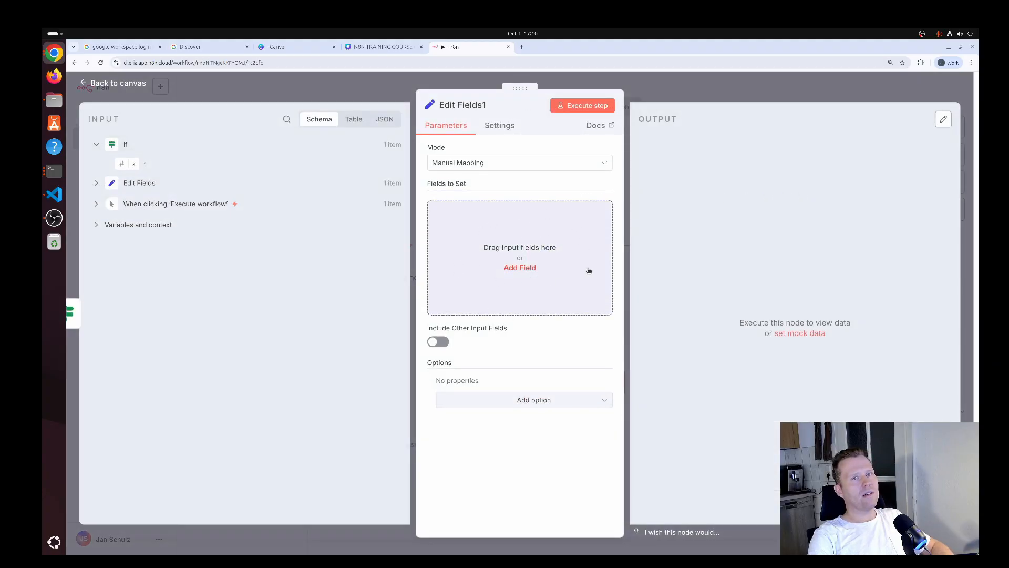
{"action": "left_click", "coordinate": [523, 269]}
{"action": "left_click", "coordinate": [480, 213]}
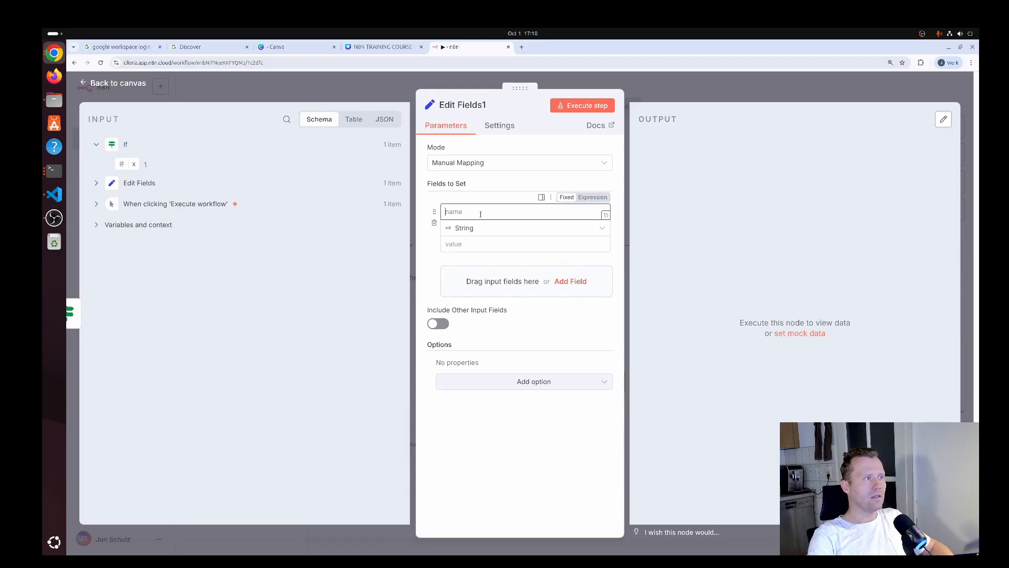
{"action": "type", "text": "mess"}
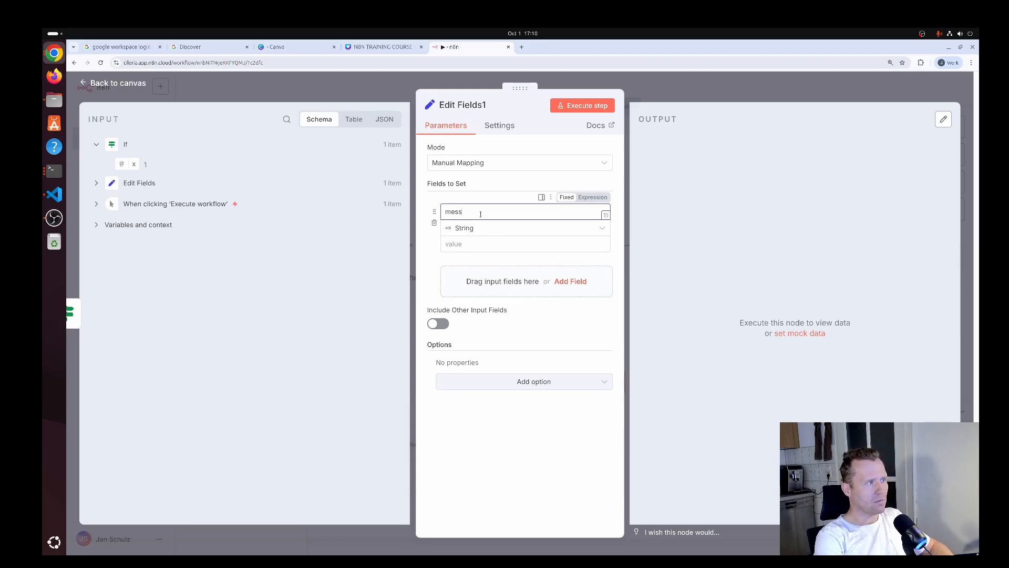
{"action": "type", "text": "age"}
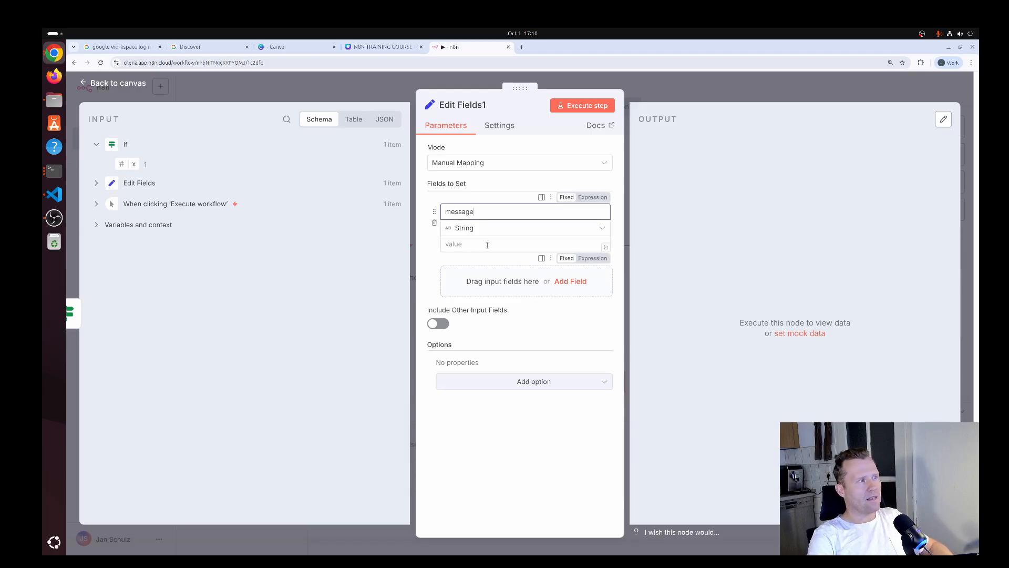
{"action": "left_click", "coordinate": [487, 245]}
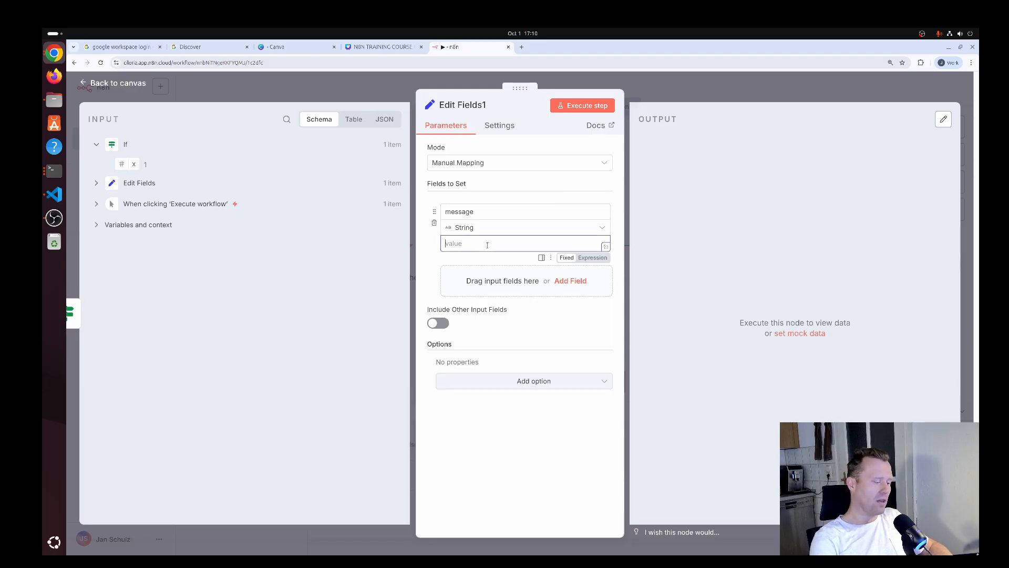
{"action": "type", "text": "x is 1!"}
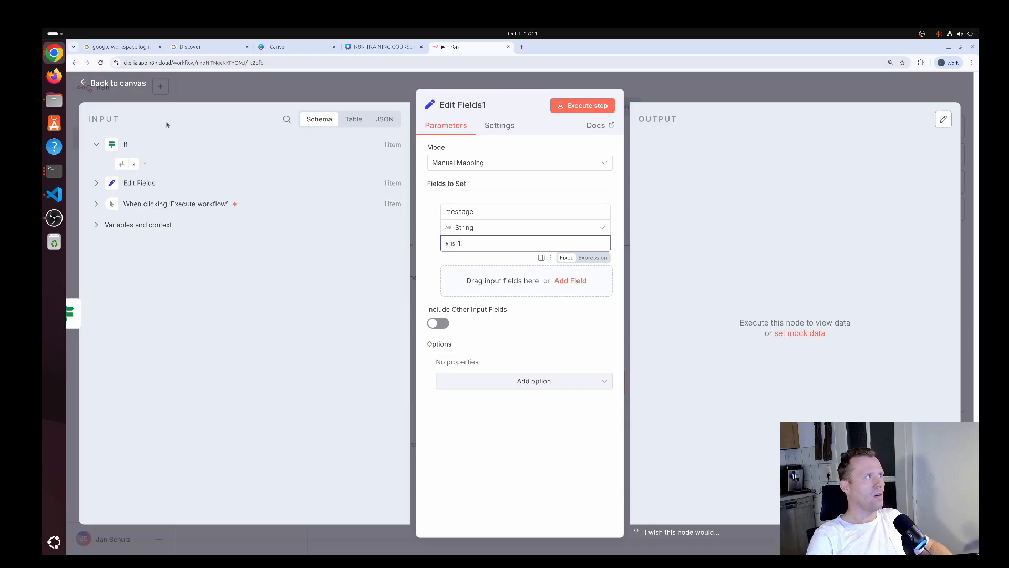
{"action": "left_click", "coordinate": [132, 86]}
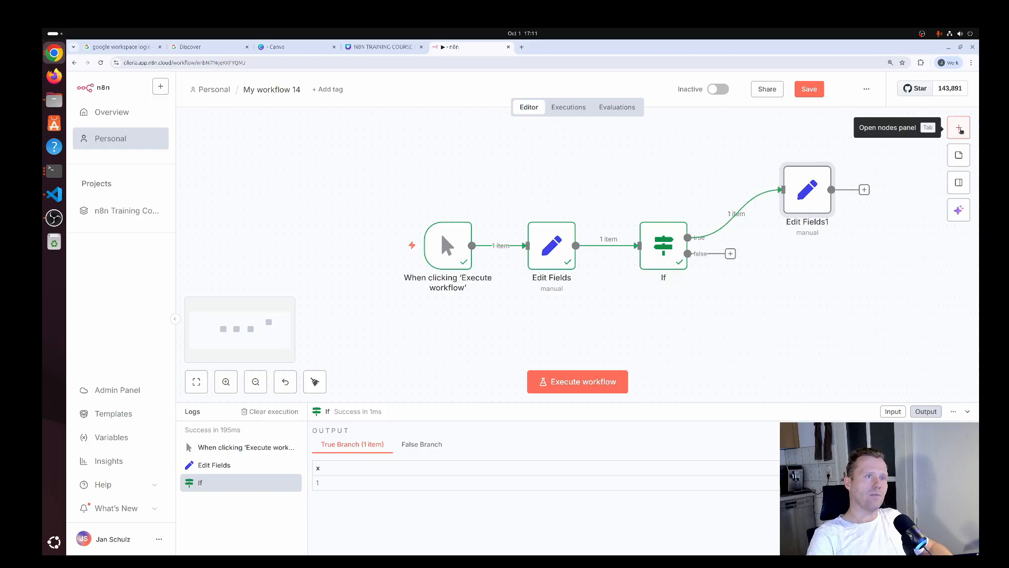
Add a third Edit Fields node, detach it from Edit Fields1, place it below that node and connect it to the If node's false output.
{"action": "left_click", "coordinate": [958, 128]}
{"action": "type", "text": "set"}
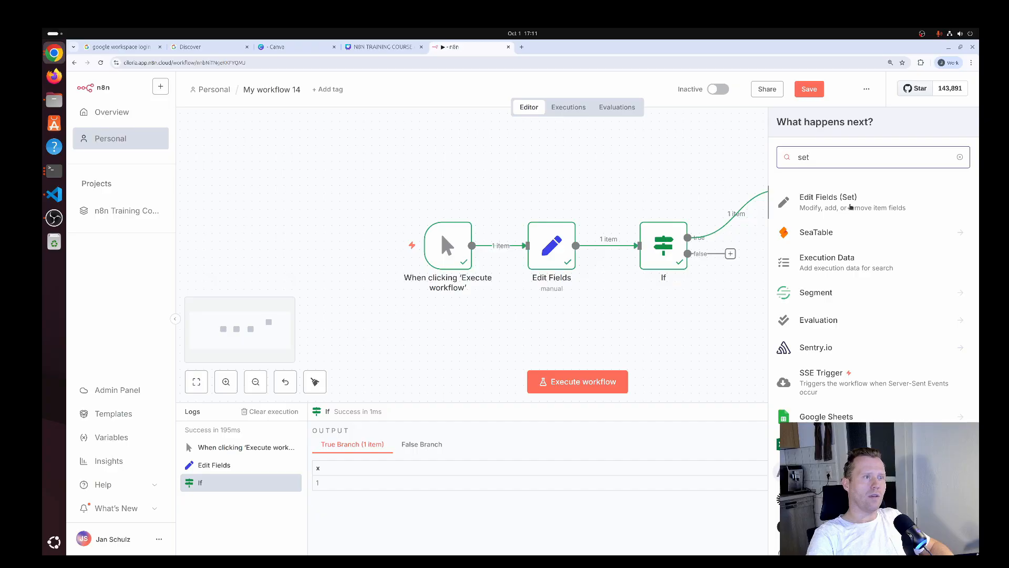
{"action": "left_click", "coordinate": [851, 206]}
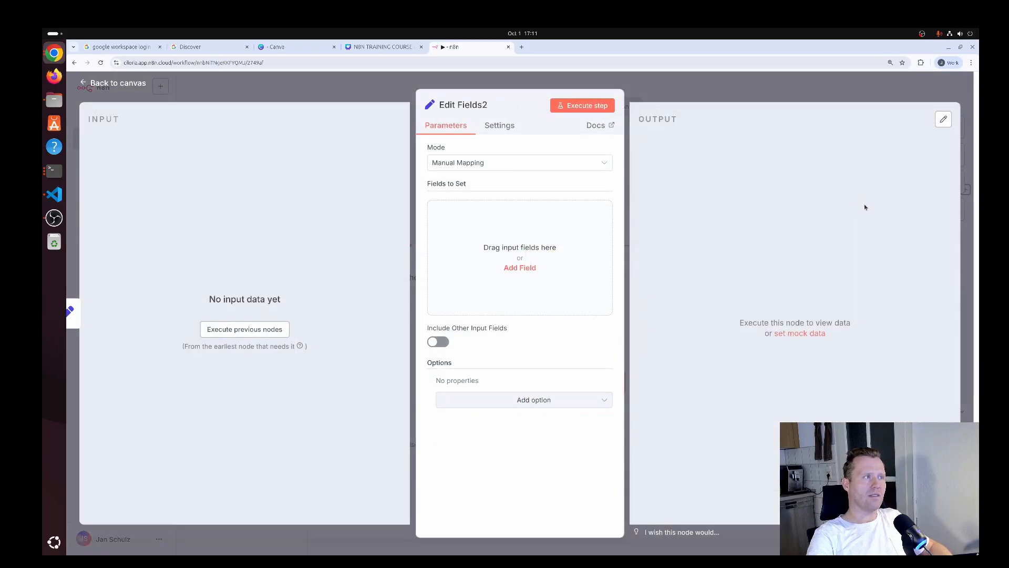
{"action": "left_click", "coordinate": [137, 91]}
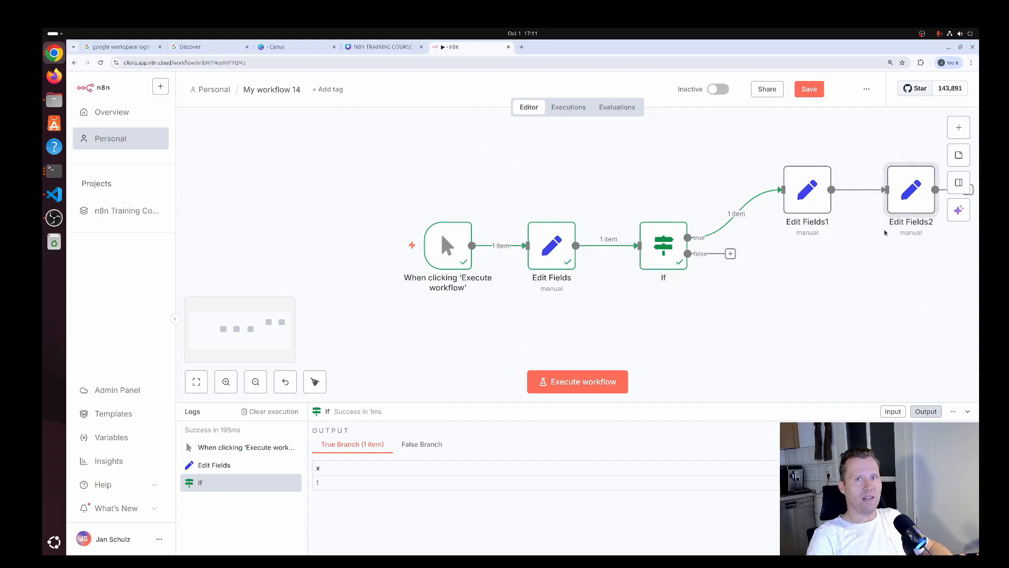
{"action": "mouse_move", "coordinate": [853, 190]}
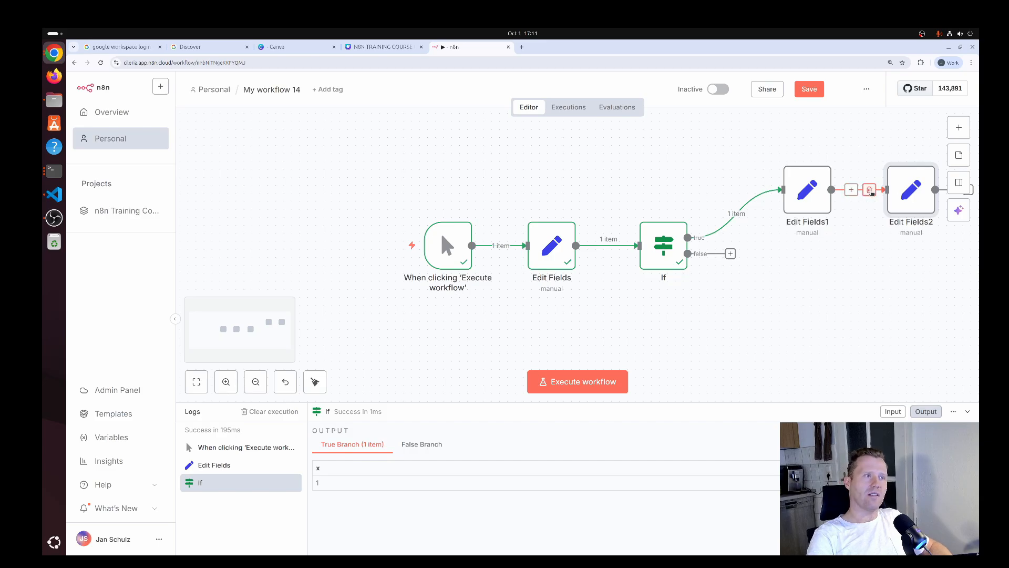
{"action": "left_click", "coordinate": [869, 190]}
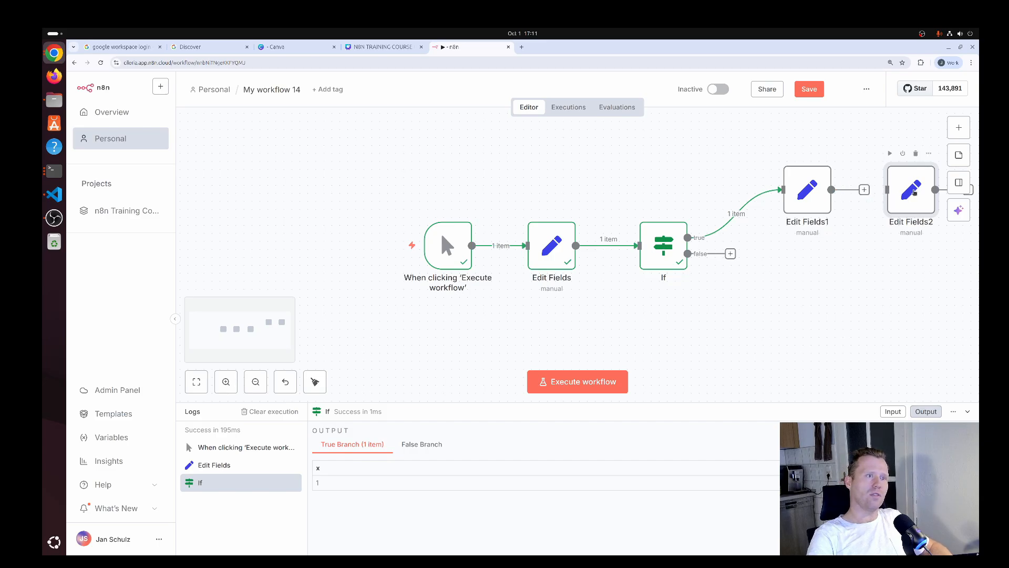
{"action": "left_click_drag", "start_coordinate": [915, 191], "coordinate": [807, 290]}
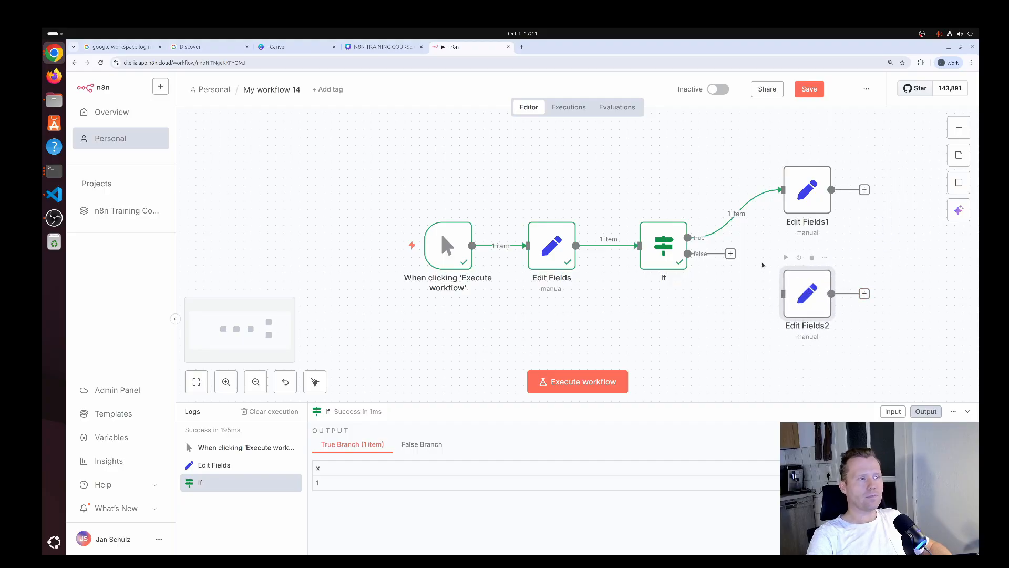
{"action": "left_click_drag", "start_coordinate": [732, 256], "coordinate": [783, 295]}
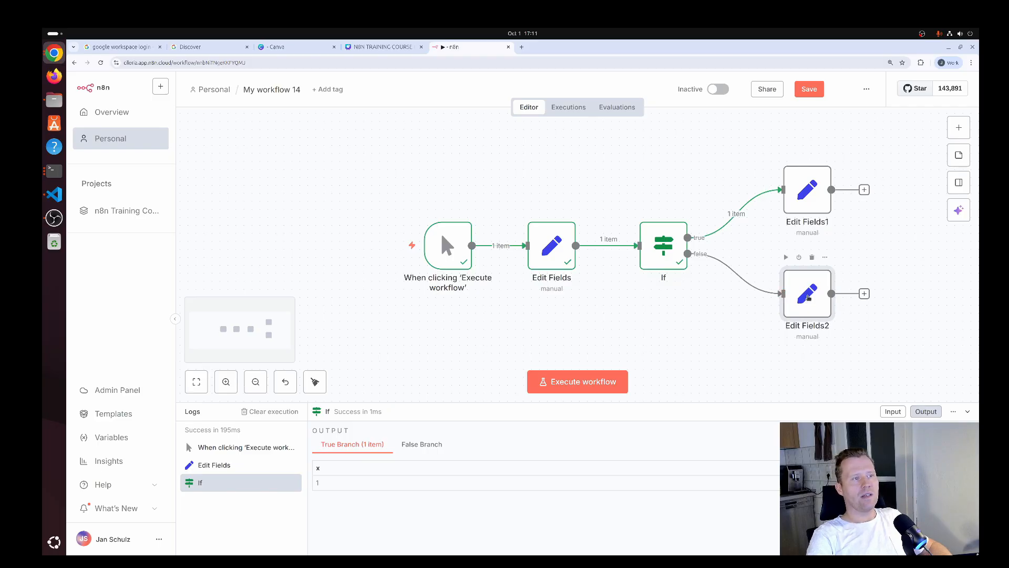
In the false-branch Edit Fields2 node, add a String field named message with the value "x is not 1!".
{"action": "double_click", "coordinate": [808, 297]}
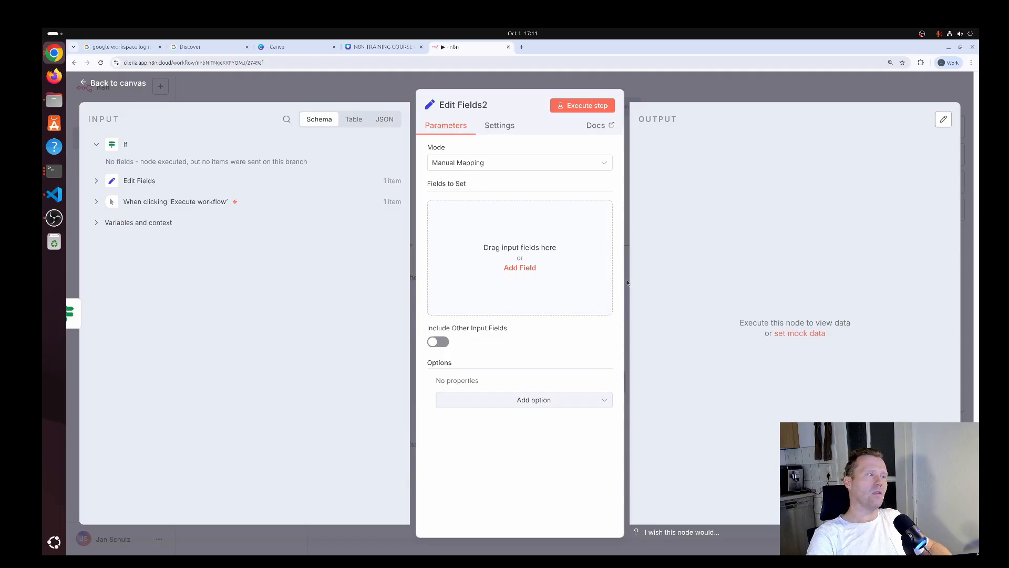
{"action": "left_click", "coordinate": [523, 268]}
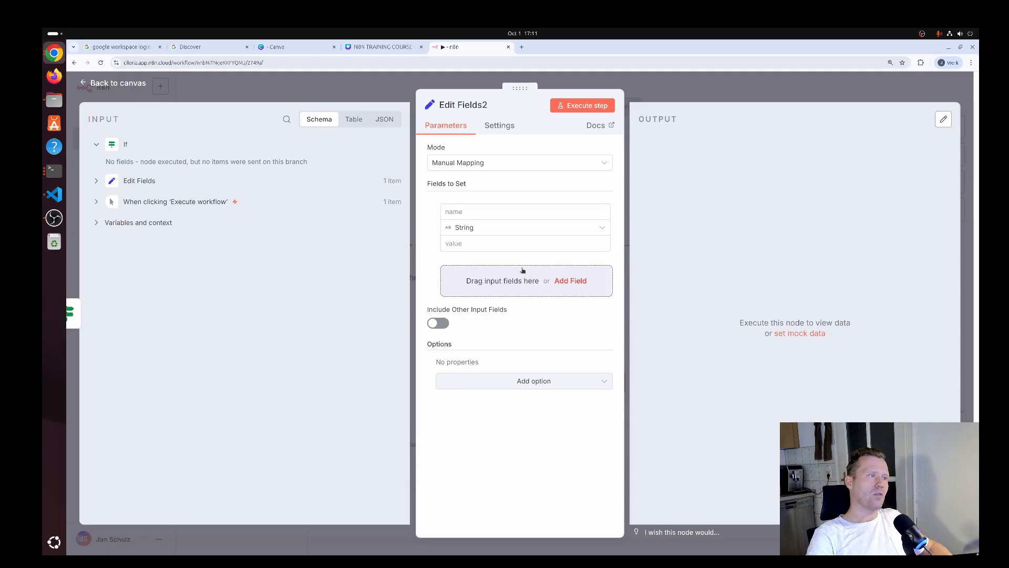
{"action": "left_click", "coordinate": [482, 212]}
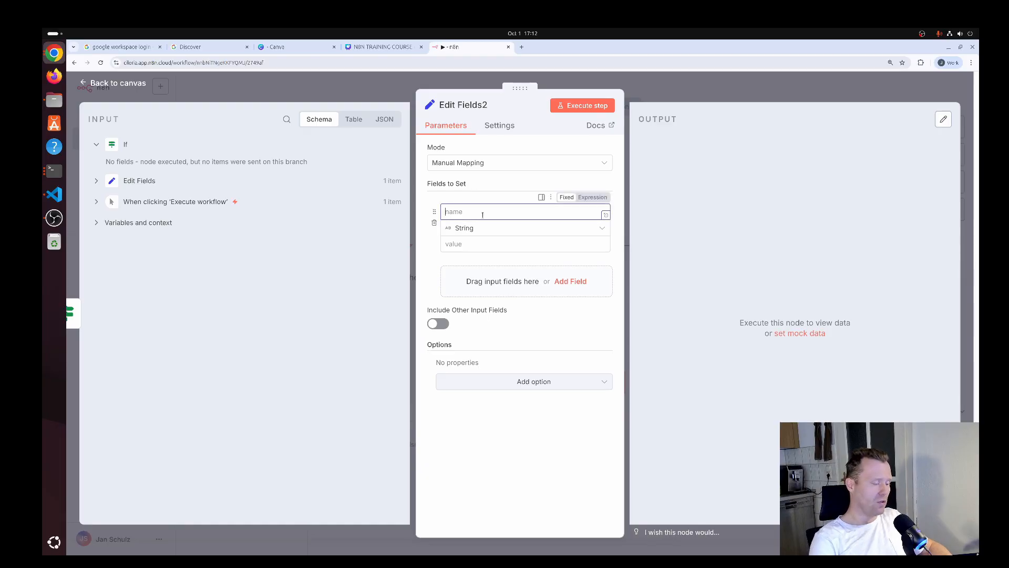
{"action": "type", "text": "message"}
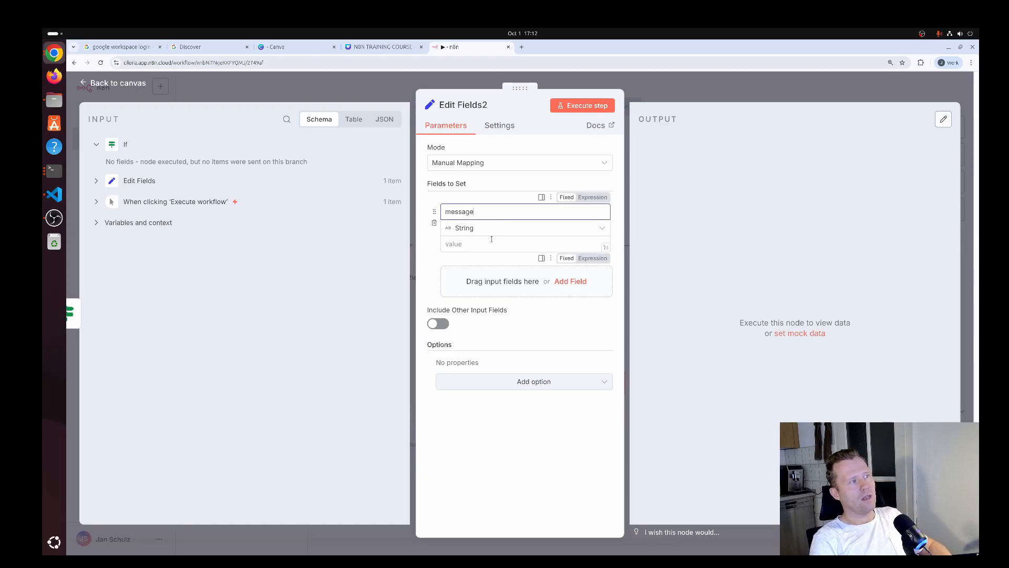
{"action": "left_click", "coordinate": [491, 242]}
{"action": "type", "text": "x is"}
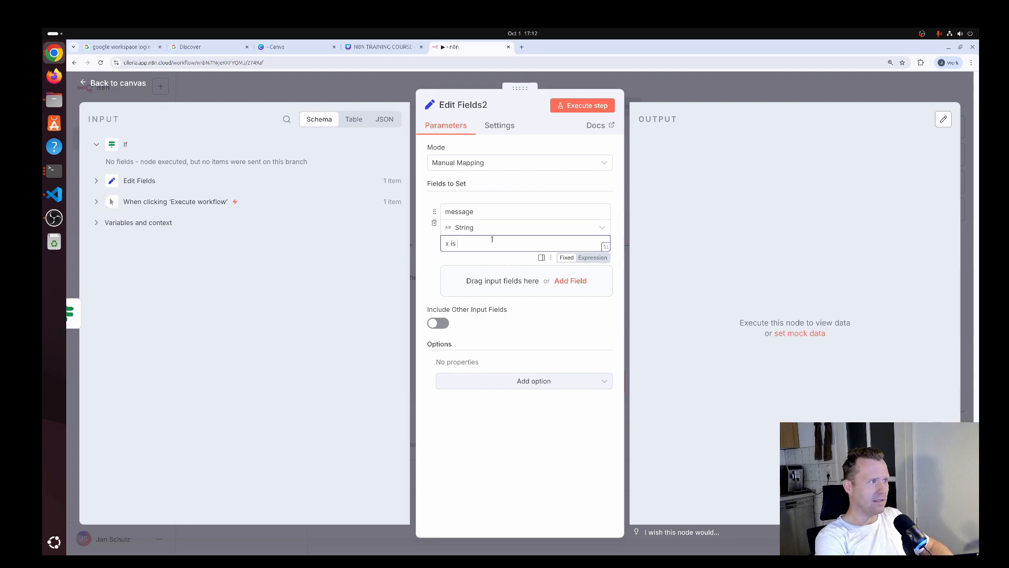
{"action": "type", "text": " not 1!"}
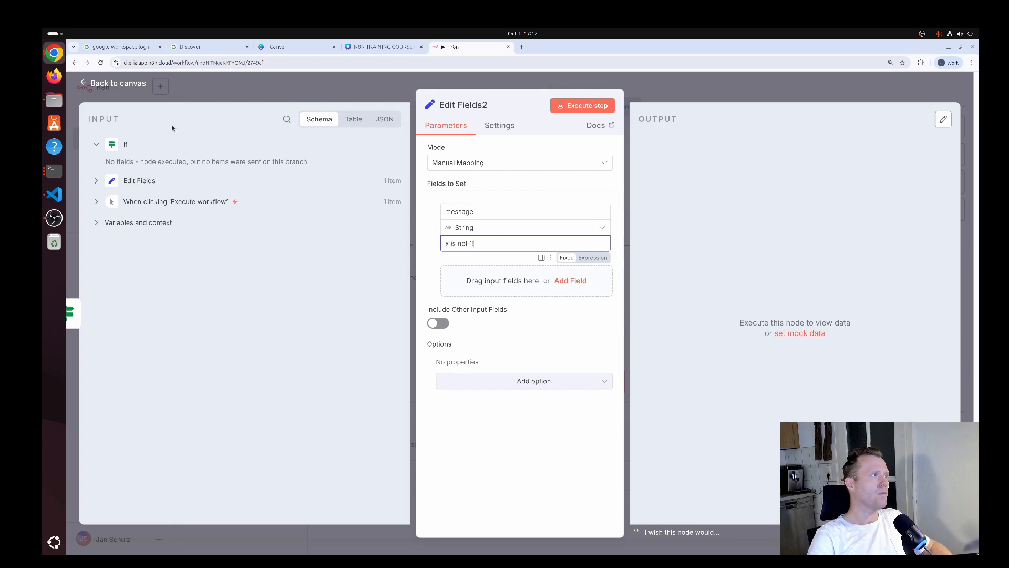
{"action": "left_click", "coordinate": [137, 85]}
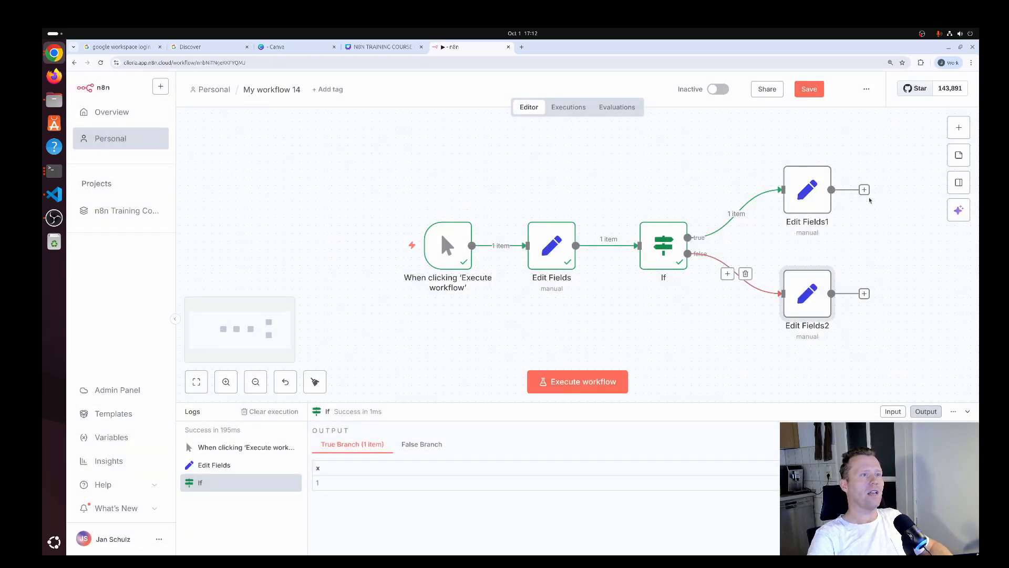
Execute the workflow and examine the logged output of the trigger, Edit Fields, If and Edit Fields1 nodes.
{"action": "scroll", "coordinate": [673, 183], "scroll_direction": "right", "scroll_amount": 2}
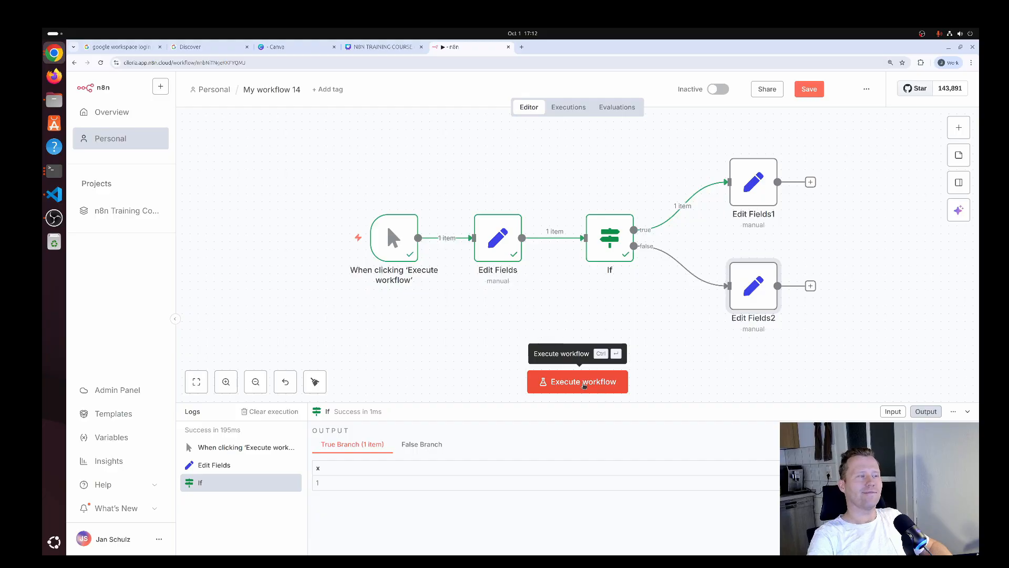
{"action": "left_click", "coordinate": [584, 385]}
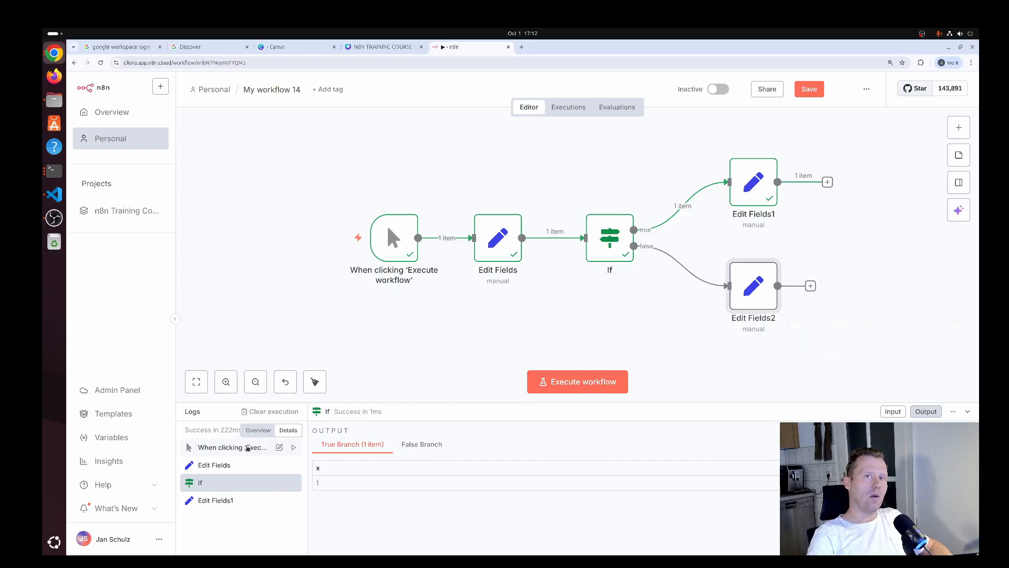
{"action": "left_click", "coordinate": [243, 450]}
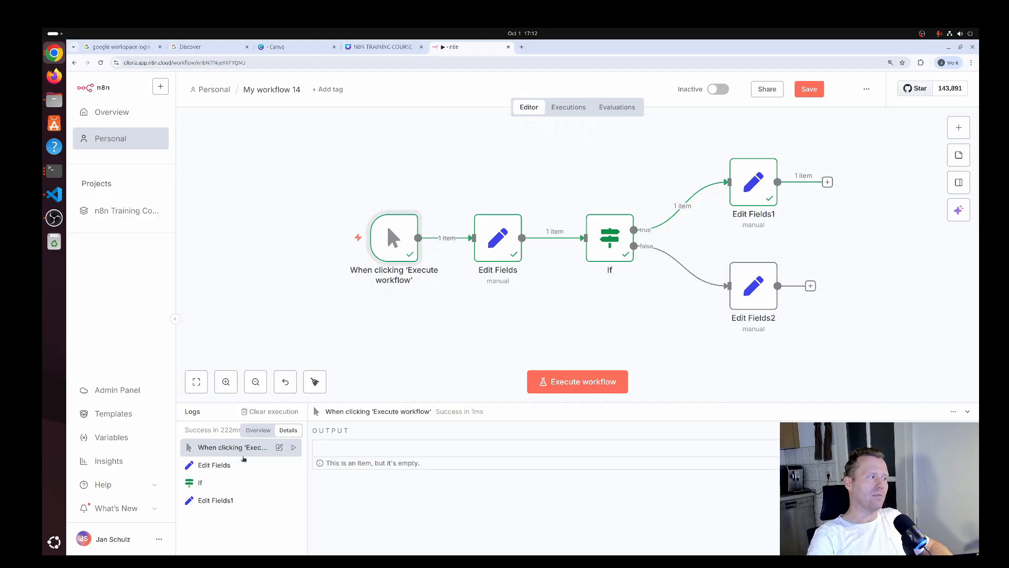
{"action": "left_click", "coordinate": [242, 465]}
{"action": "left_click", "coordinate": [240, 481]}
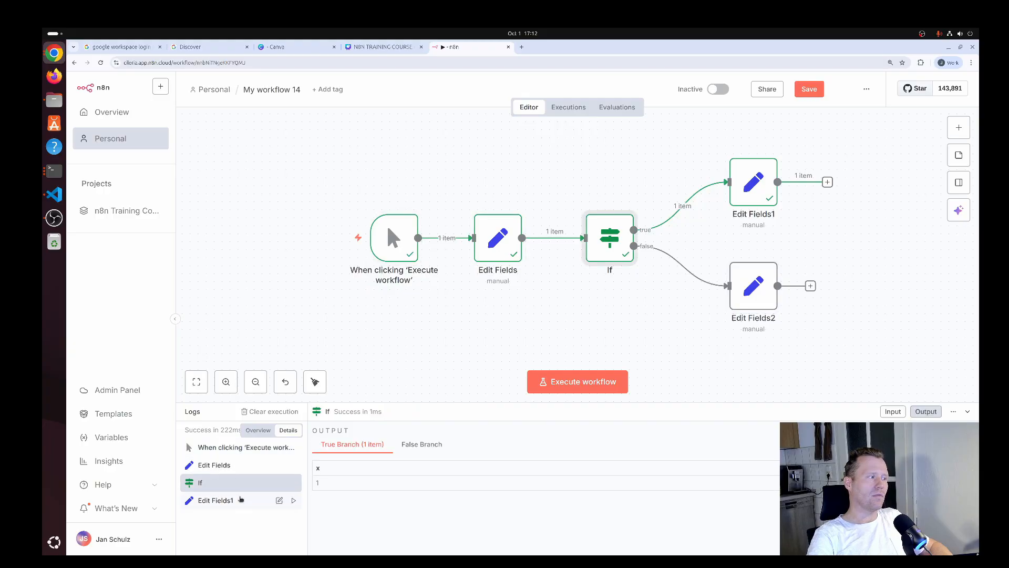
{"action": "left_click", "coordinate": [241, 500]}
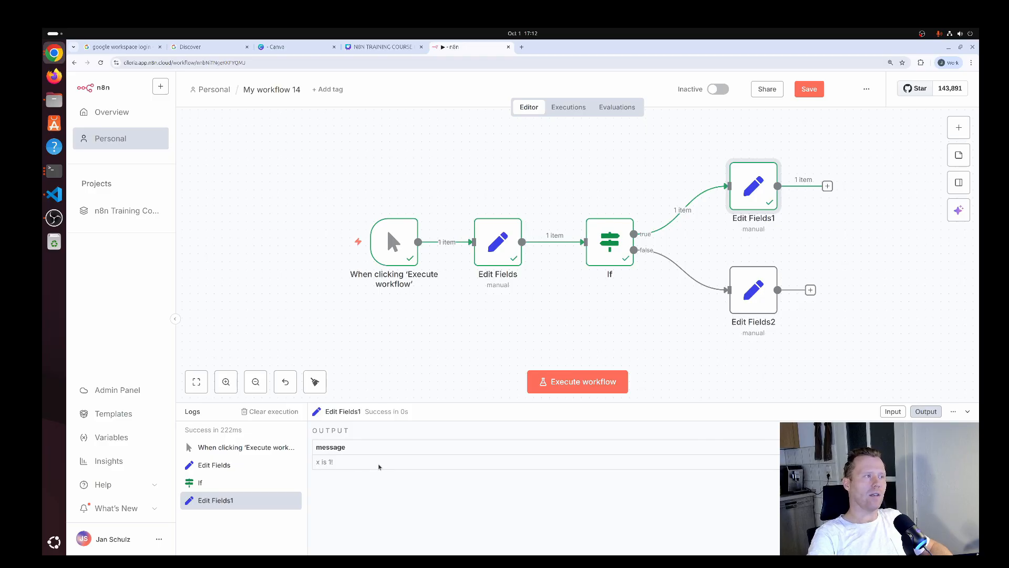
{"action": "left_click", "coordinate": [559, 341]}
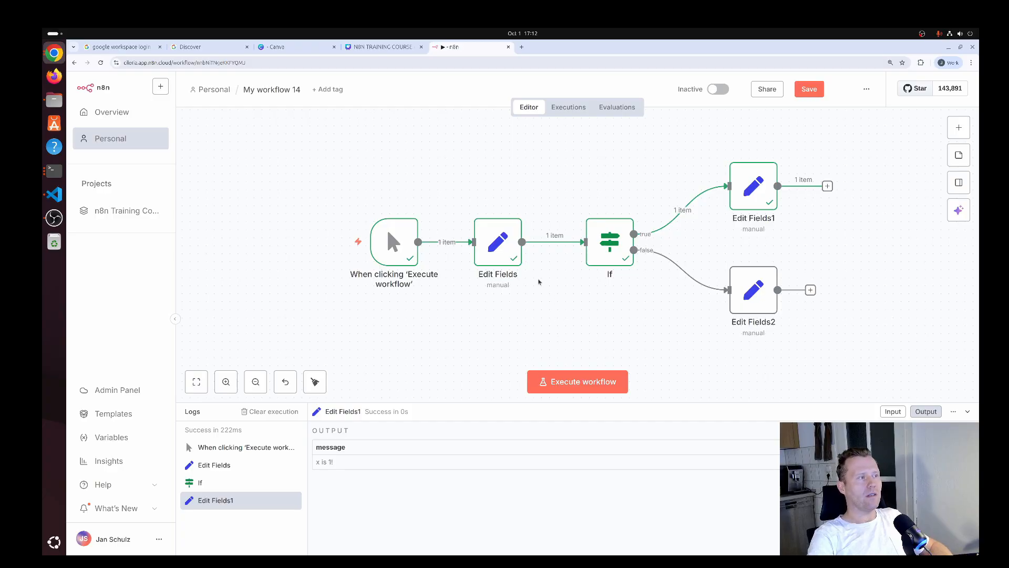
Set the value of x to 5 in the first Edit Fields node and return to the canvas.
{"action": "double_click", "coordinate": [500, 242]}
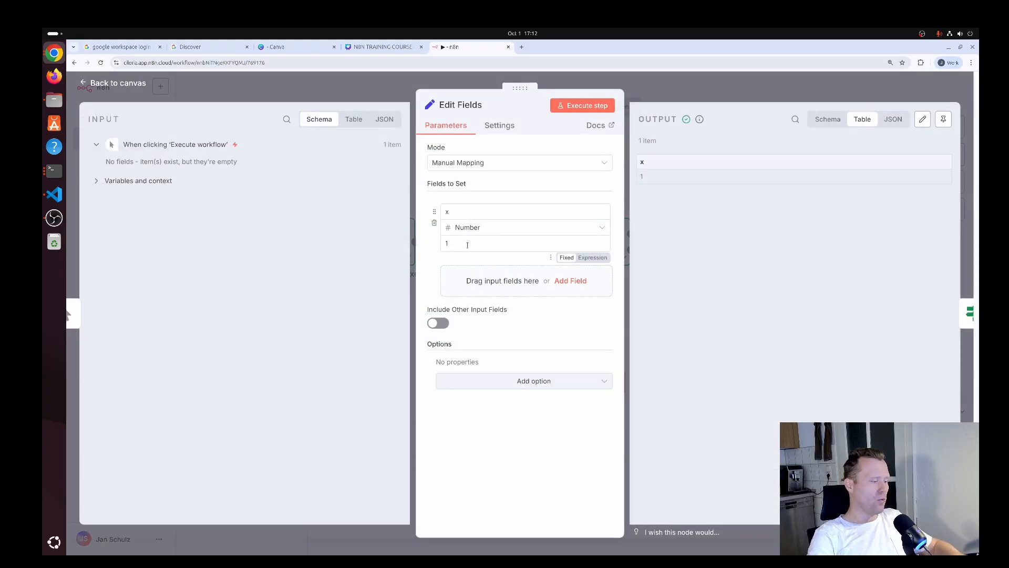
{"action": "left_click", "coordinate": [467, 245]}
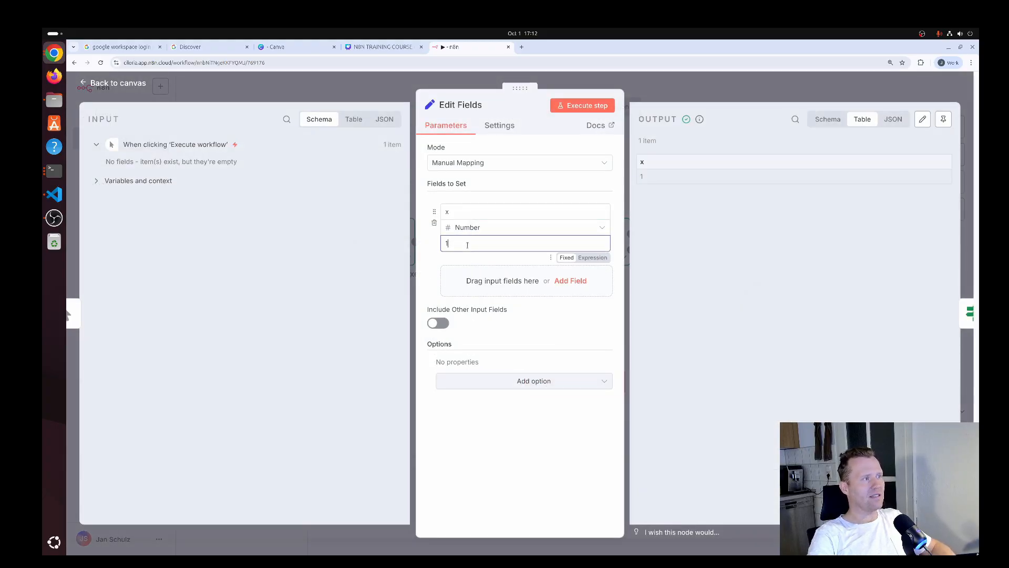
{"action": "key", "text": "BackSpace"}
{"action": "type", "text": "5"}
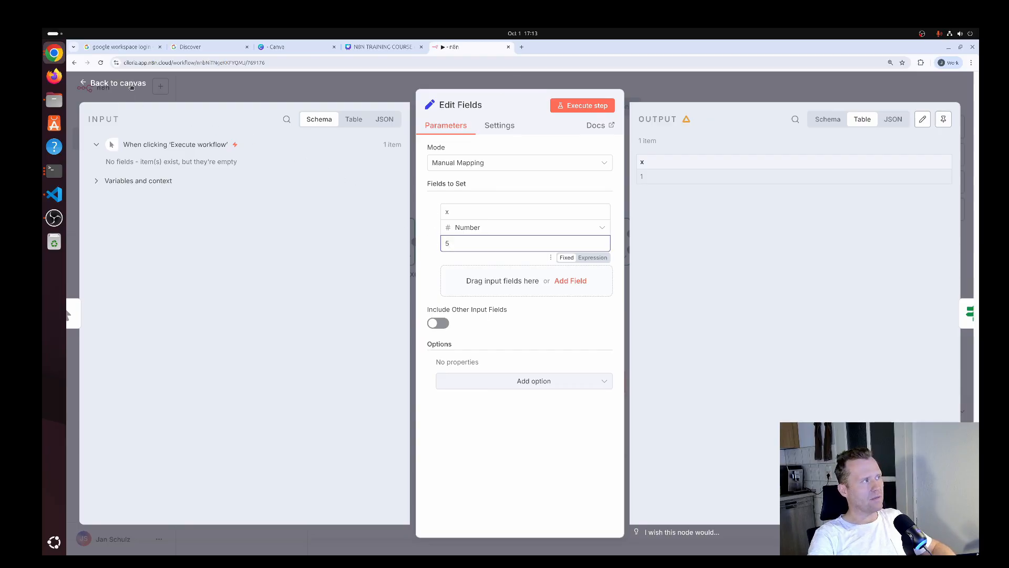
{"action": "left_click", "coordinate": [118, 83]}
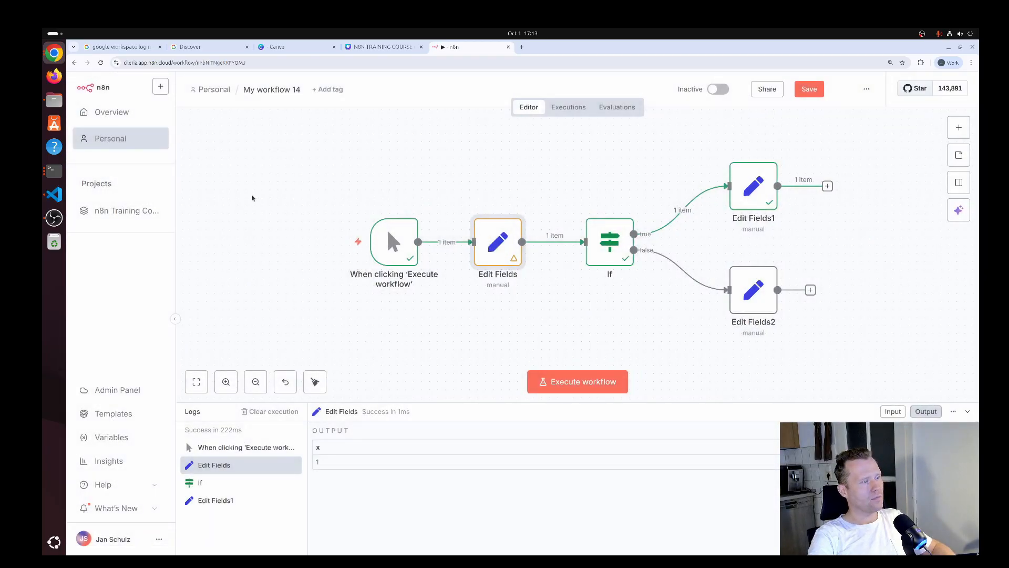
Execute the workflow again and examine the message output of the Edit Fields2 node in the logs.
{"action": "left_click", "coordinate": [586, 383]}
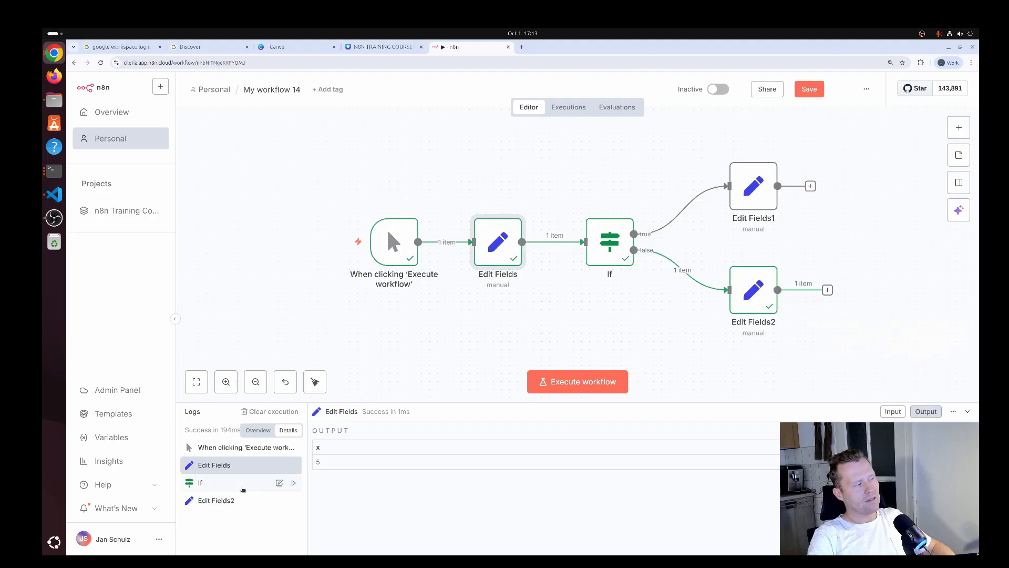
{"action": "left_click", "coordinate": [239, 500]}
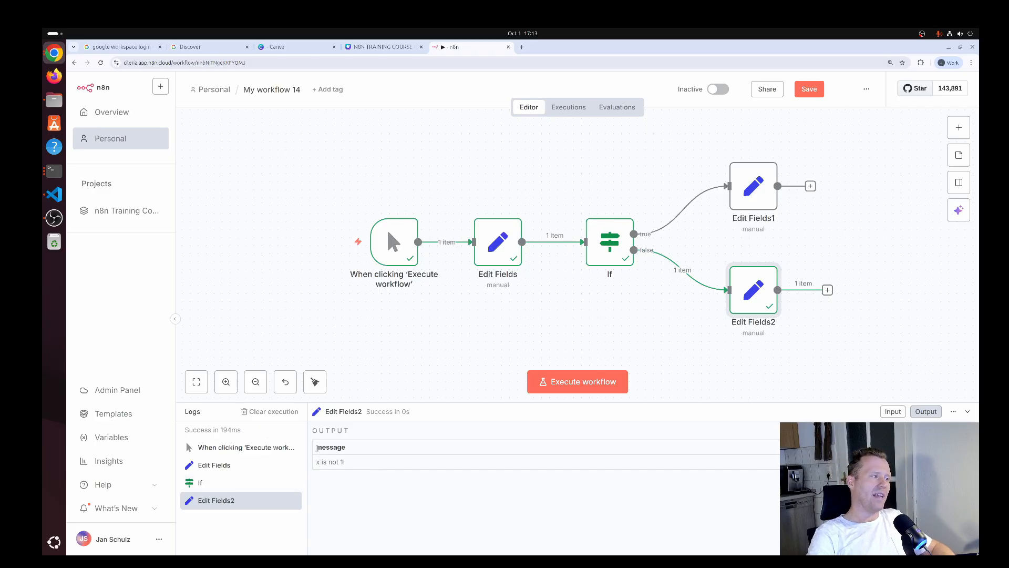
{"action": "left_click_drag", "start_coordinate": [316, 447], "coordinate": [654, 465]}
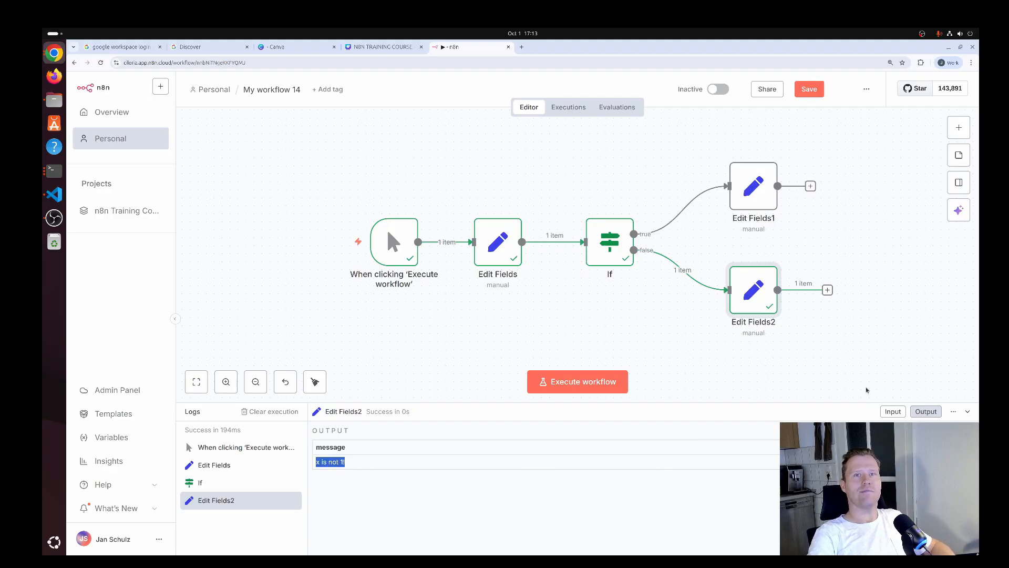
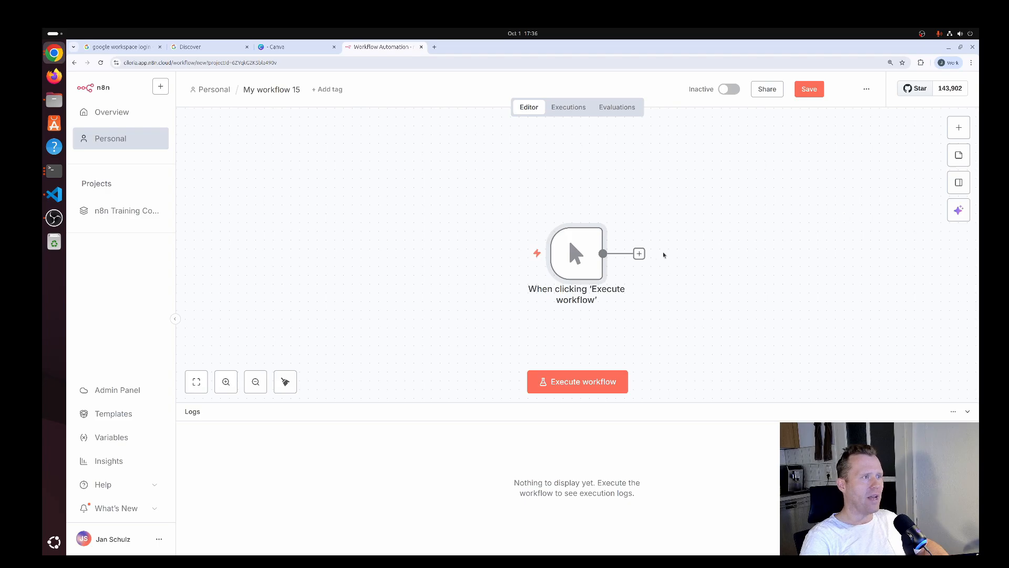
In the new workflow, add an Edit Fields (Set) node after the manual trigger.
{"action": "left_click_drag", "start_coordinate": [667, 277], "coordinate": [484, 268]}
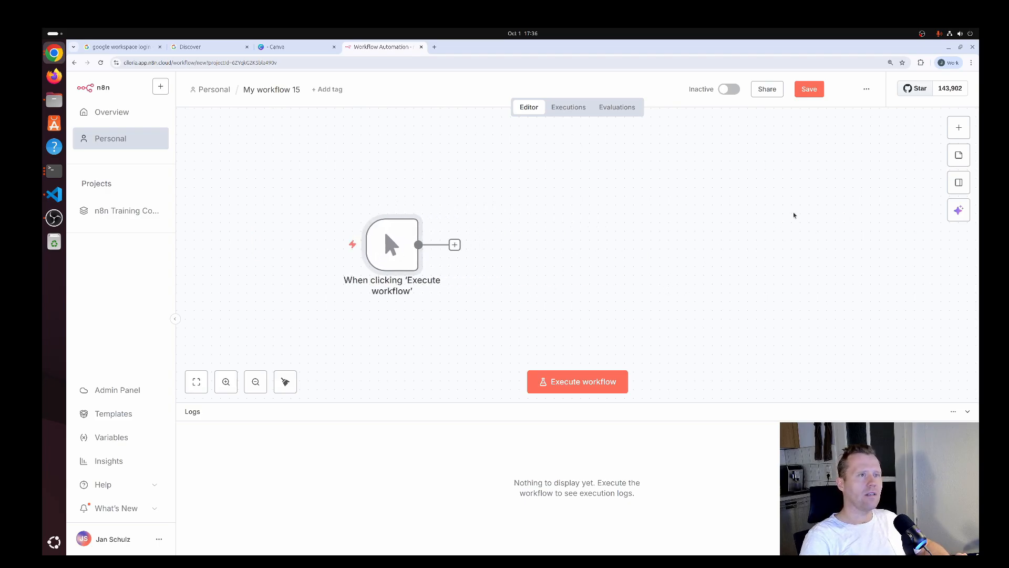
{"action": "left_click", "coordinate": [959, 135]}
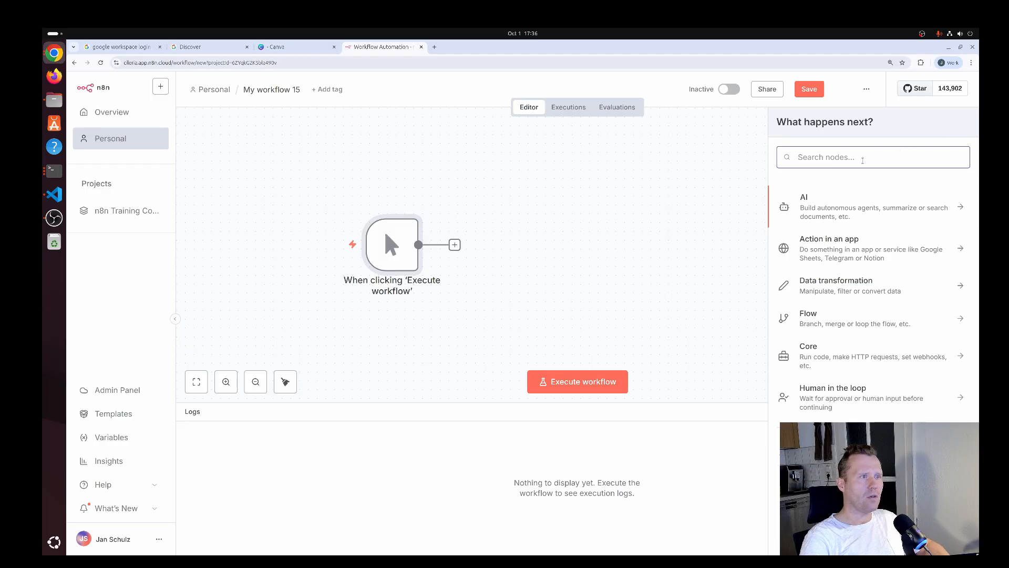
{"action": "type", "text": "set"}
{"action": "left_click", "coordinate": [828, 198]}
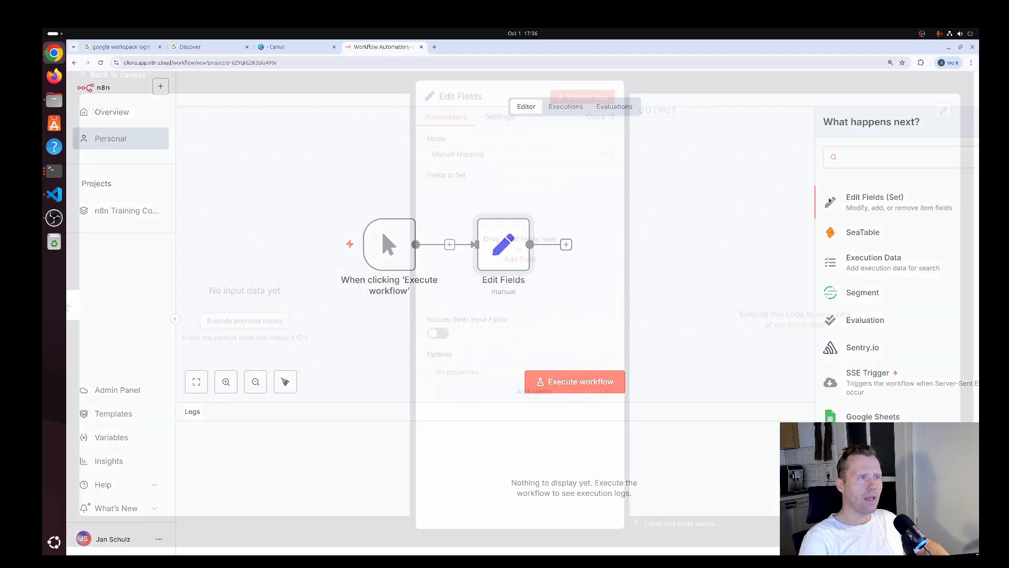
Add a Boolean field named a with the value true to the Edit Fields node.
{"action": "left_click", "coordinate": [492, 234]}
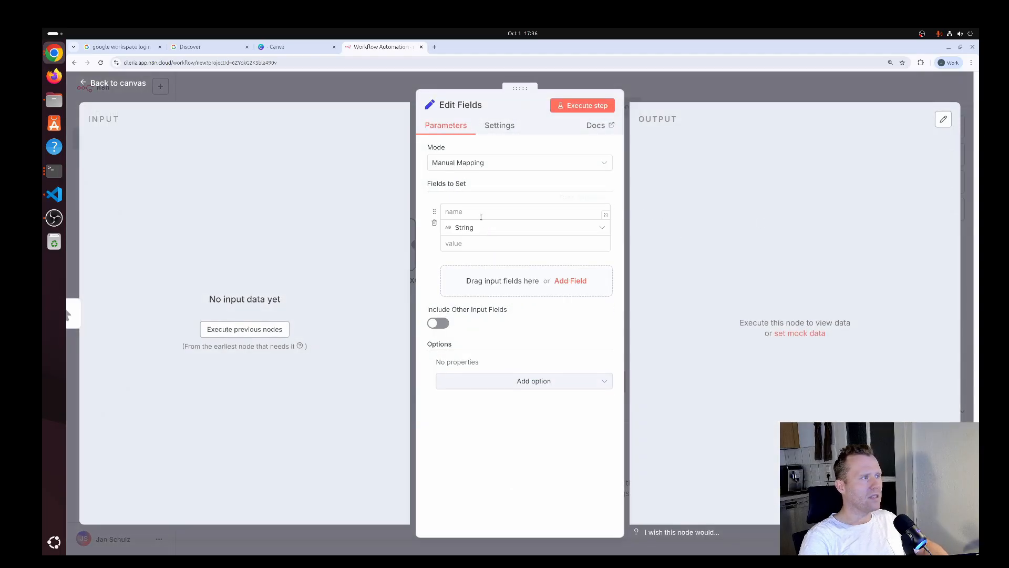
{"action": "left_click", "coordinate": [479, 212]}
{"action": "type", "text": "a"}
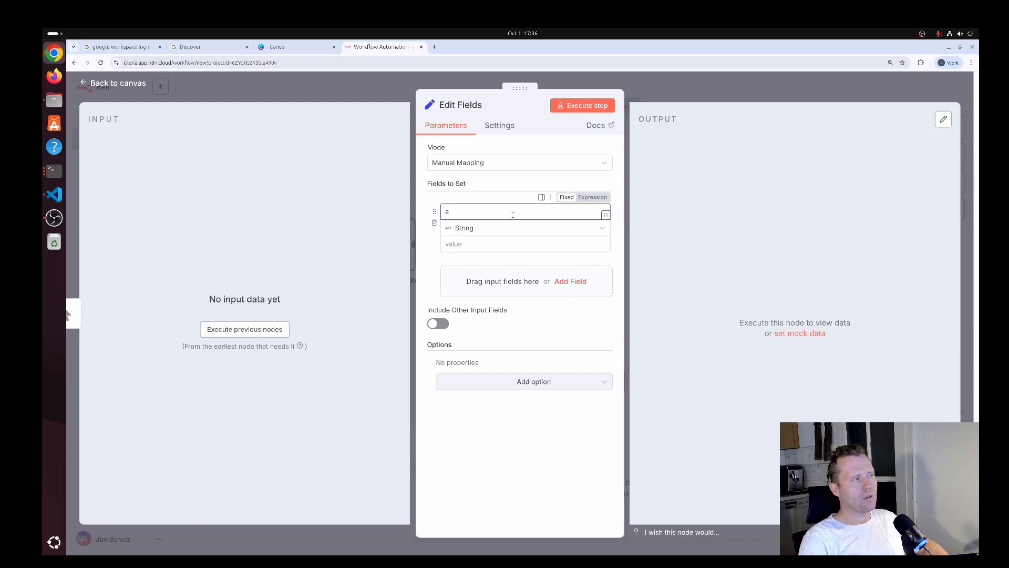
{"action": "left_click", "coordinate": [481, 229]}
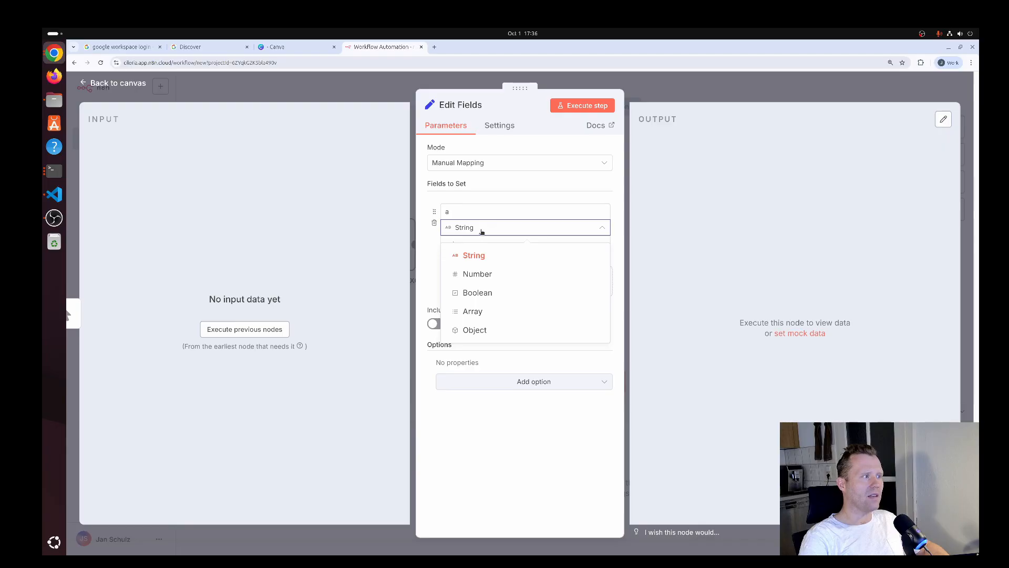
{"action": "left_click", "coordinate": [484, 294]}
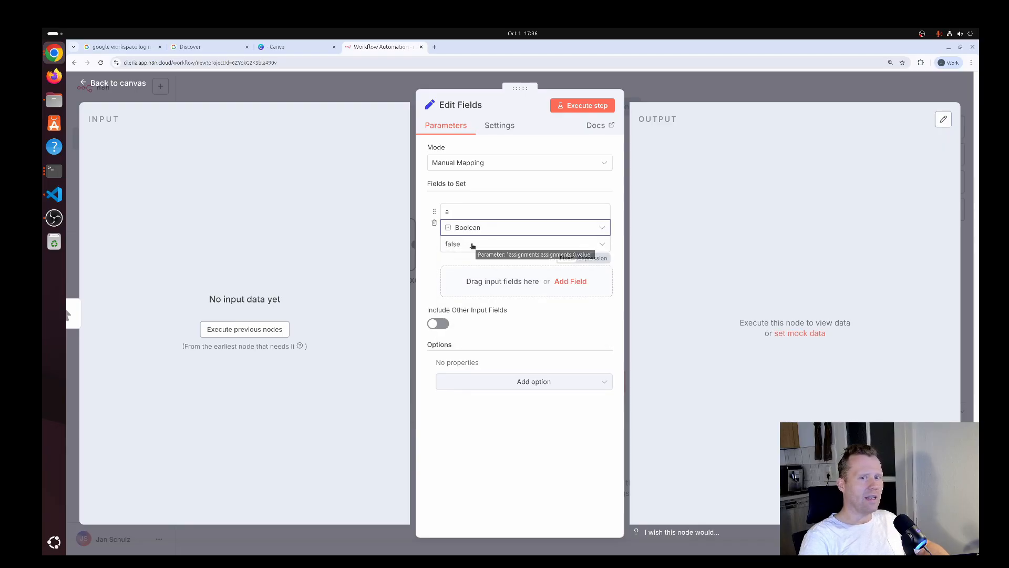
{"action": "left_click", "coordinate": [472, 245]}
{"action": "left_click", "coordinate": [465, 289]}
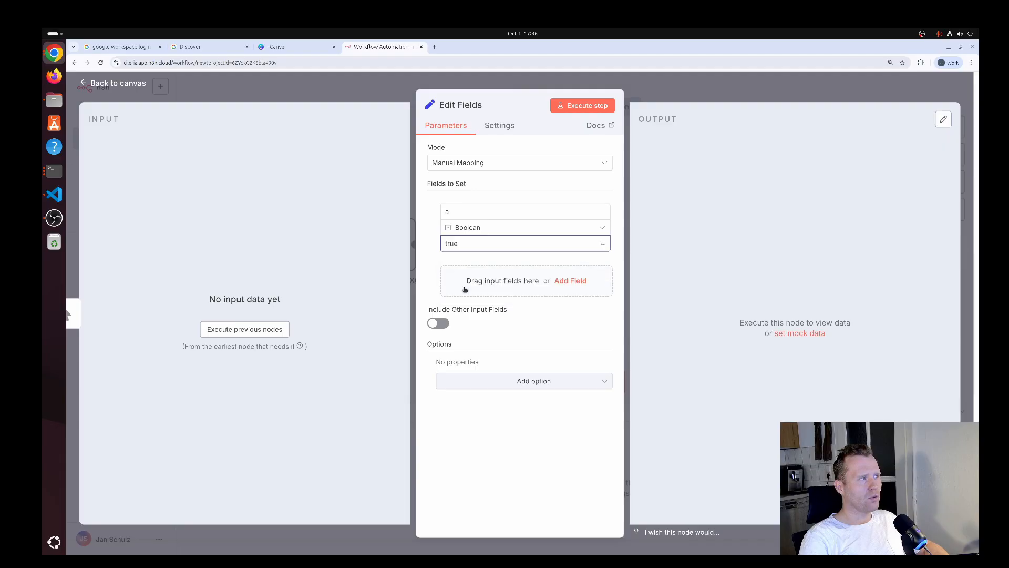
Add a String field named b with the value "Hallo" to Edit Fields, return to the canvas and execute the workflow.
{"action": "left_click", "coordinate": [569, 282]}
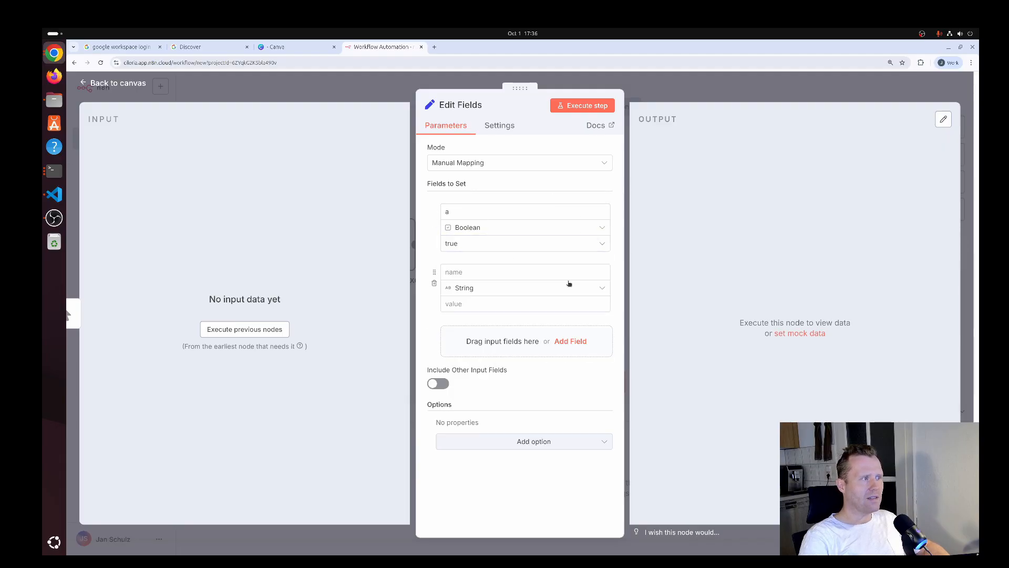
{"action": "left_click", "coordinate": [472, 272]}
{"action": "type", "text": "b"}
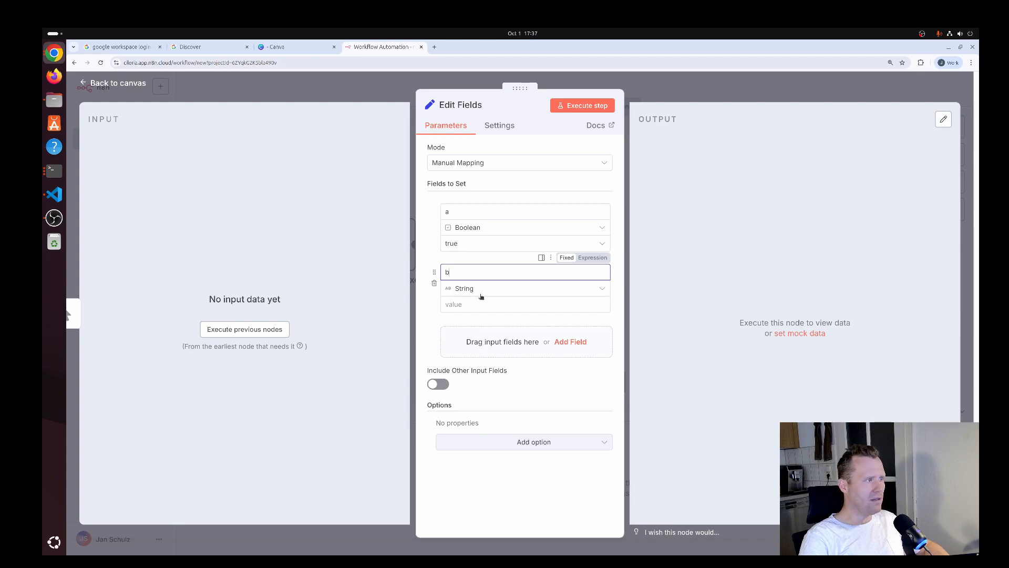
{"action": "left_click", "coordinate": [575, 304]}
{"action": "type", "text": "Hallo"}
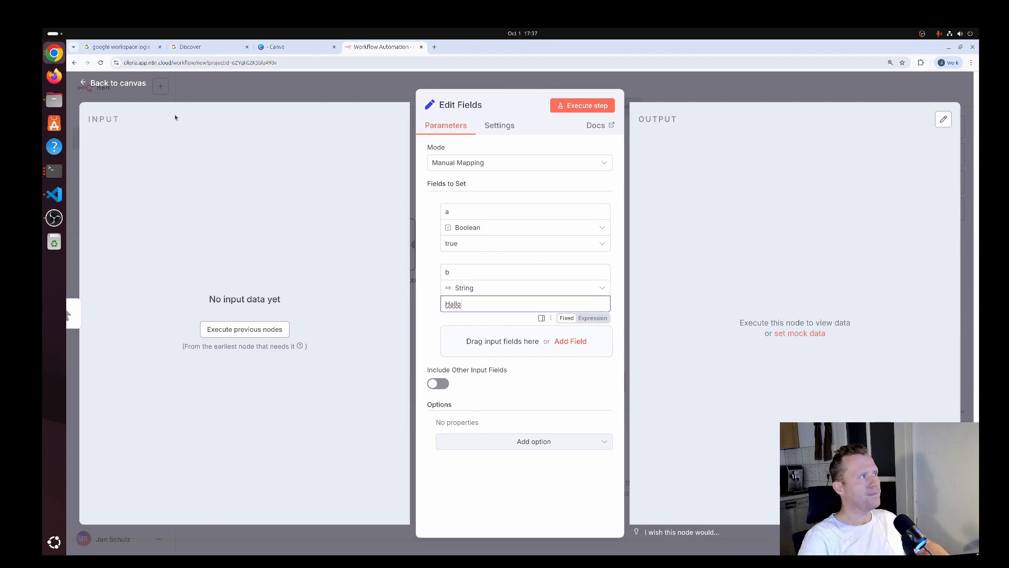
{"action": "left_click", "coordinate": [135, 84]}
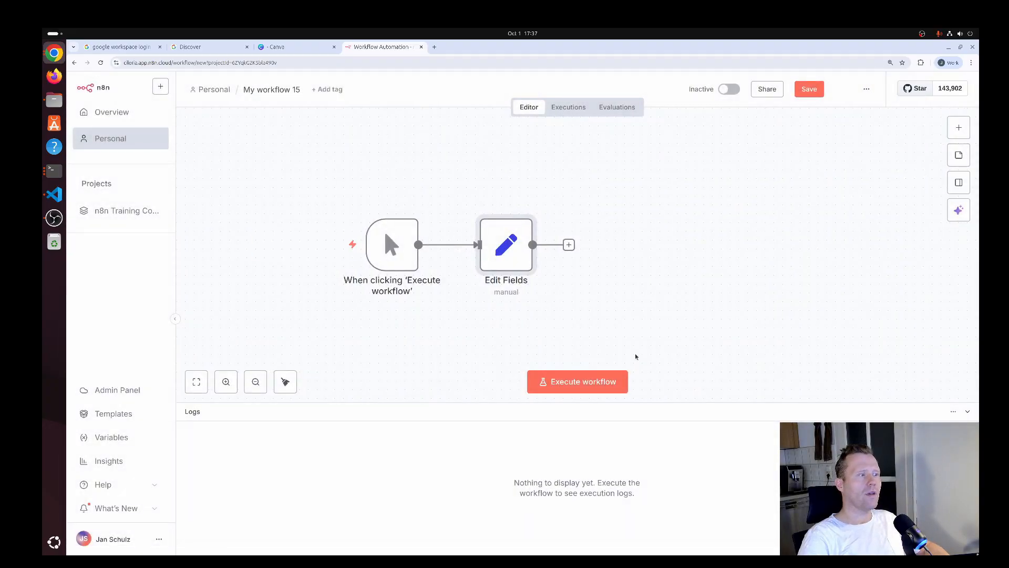
{"action": "left_click", "coordinate": [609, 381]}
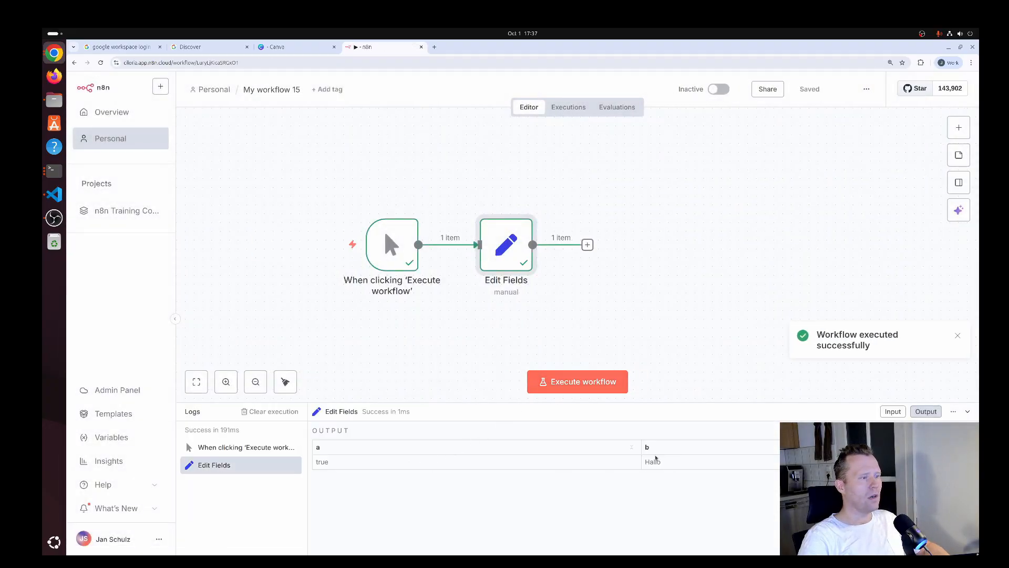
{"action": "left_click", "coordinate": [734, 233]}
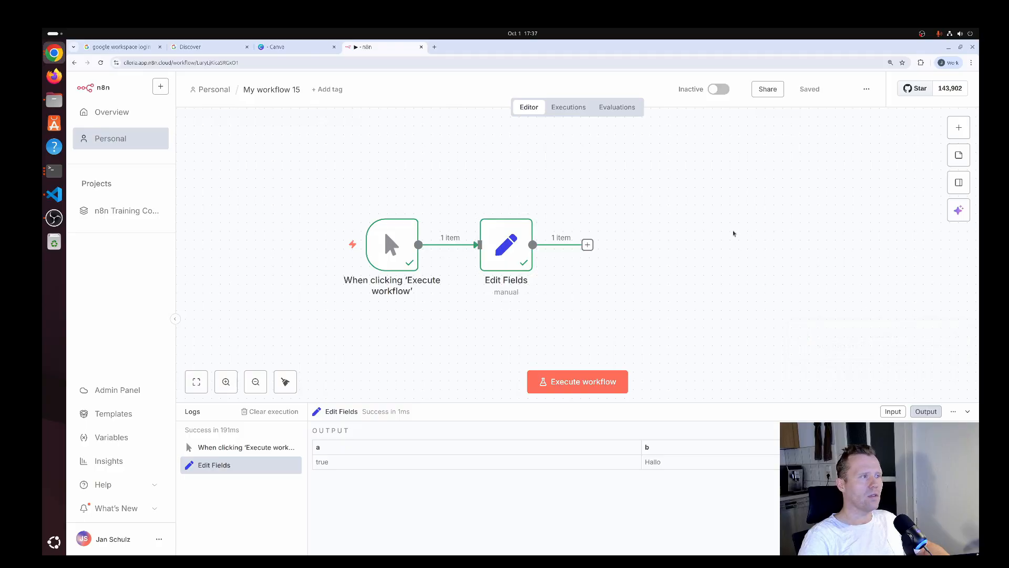
Add an If node from the Flow category, place it beside Edit Fields and connect it to that node's output.
{"action": "scroll", "coordinate": [705, 205], "scroll_direction": "down", "scroll_amount": 1}
{"action": "scroll", "coordinate": [704, 205], "scroll_direction": "right", "scroll_amount": 1}
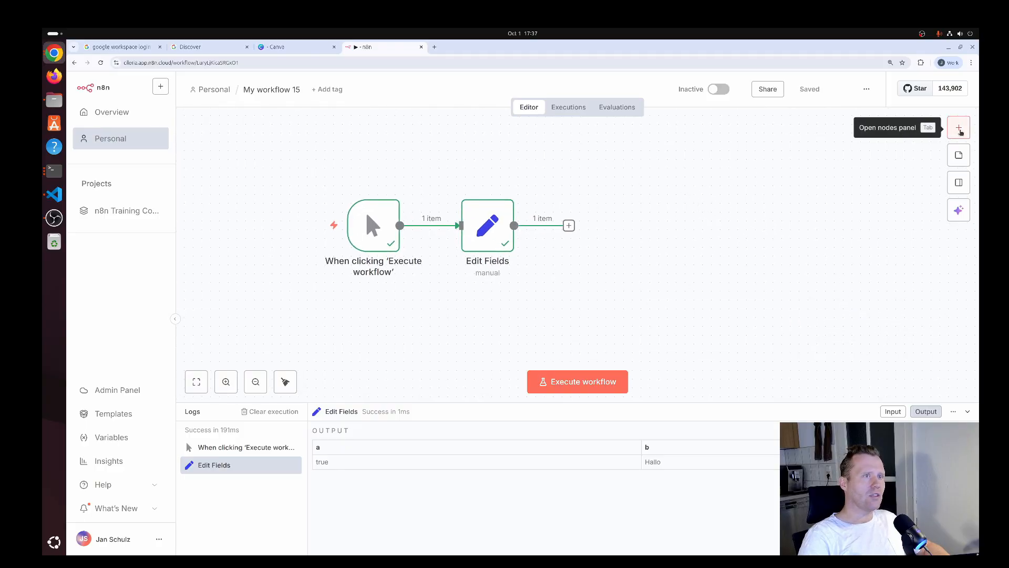
{"action": "left_click", "coordinate": [959, 128]}
{"action": "left_click", "coordinate": [828, 317]}
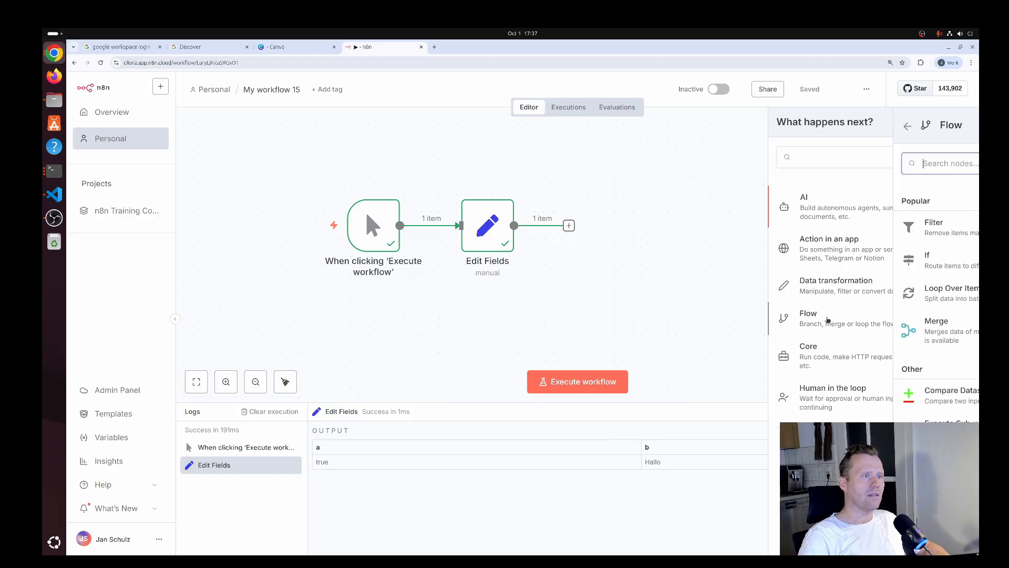
{"action": "left_click", "coordinate": [818, 263]}
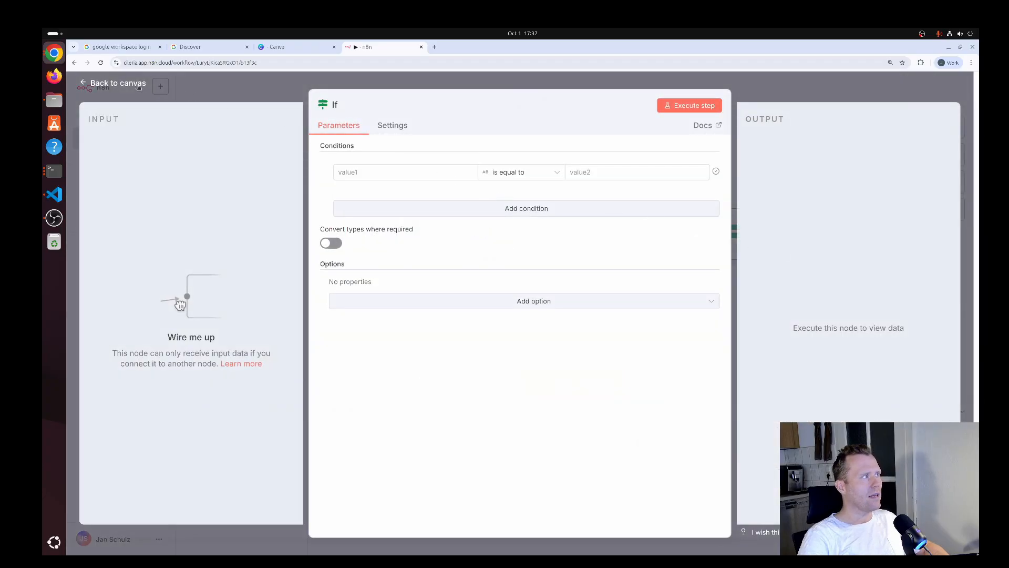
{"action": "left_click", "coordinate": [118, 83]}
{"action": "left_click_drag", "start_coordinate": [715, 233], "coordinate": [605, 227]}
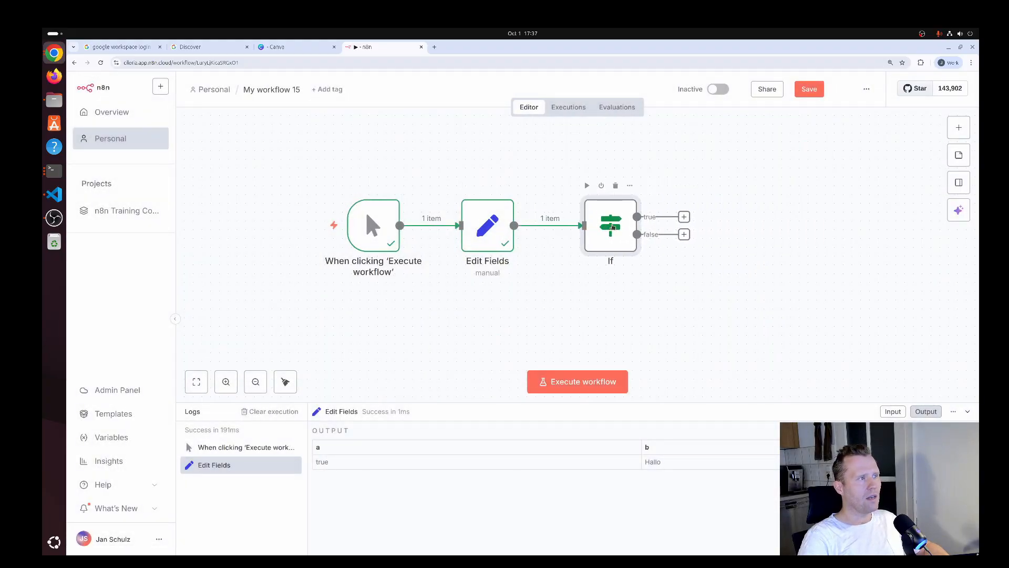
In the If node, set the first condition to check that input field a is false, using the Boolean comparison.
{"action": "double_click", "coordinate": [612, 227]}
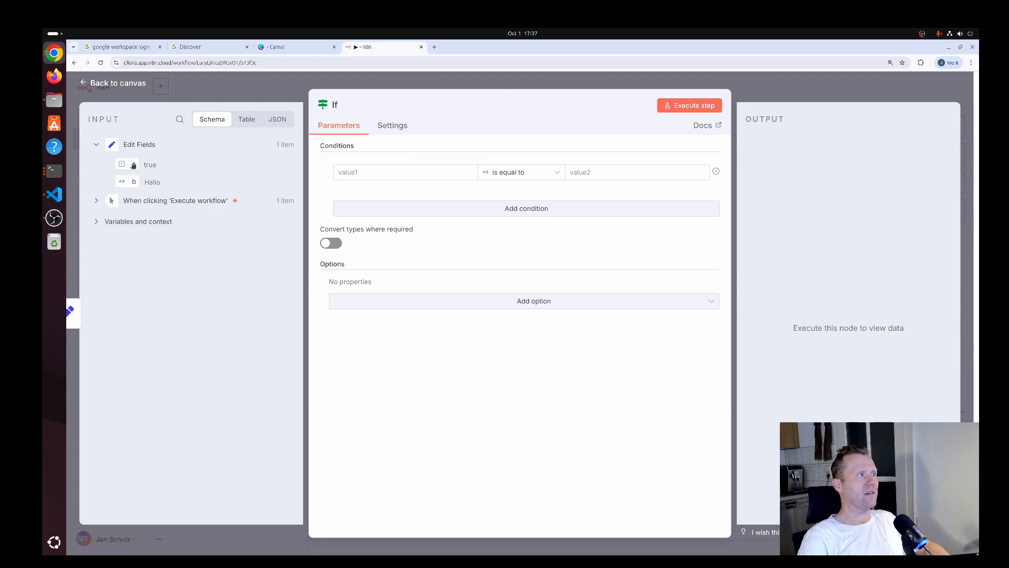
{"action": "left_click_drag", "start_coordinate": [133, 165], "coordinate": [383, 173]}
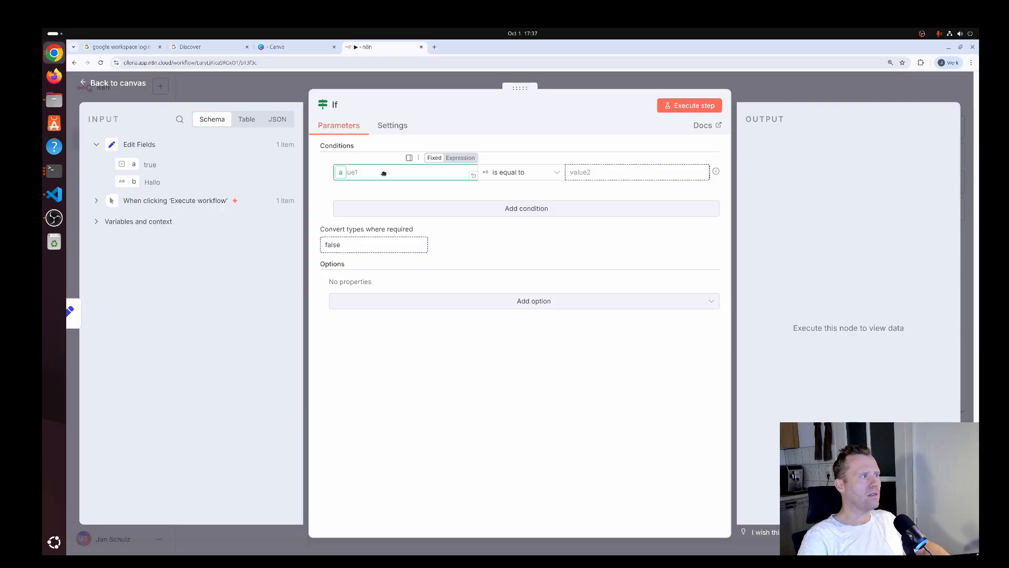
{"action": "left_click_drag", "start_coordinate": [383, 173], "coordinate": [383, 173]}
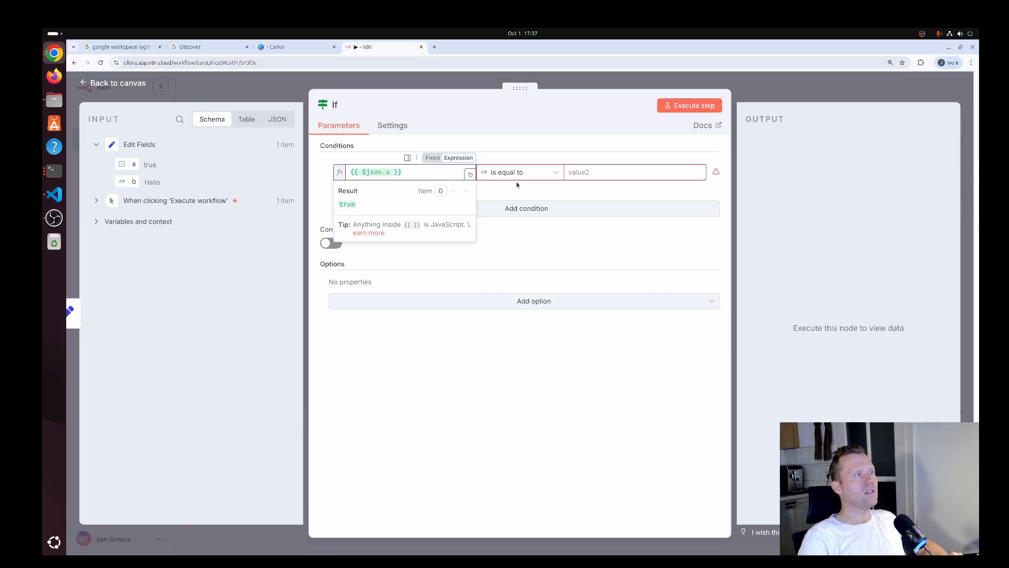
{"action": "left_click", "coordinate": [550, 158]}
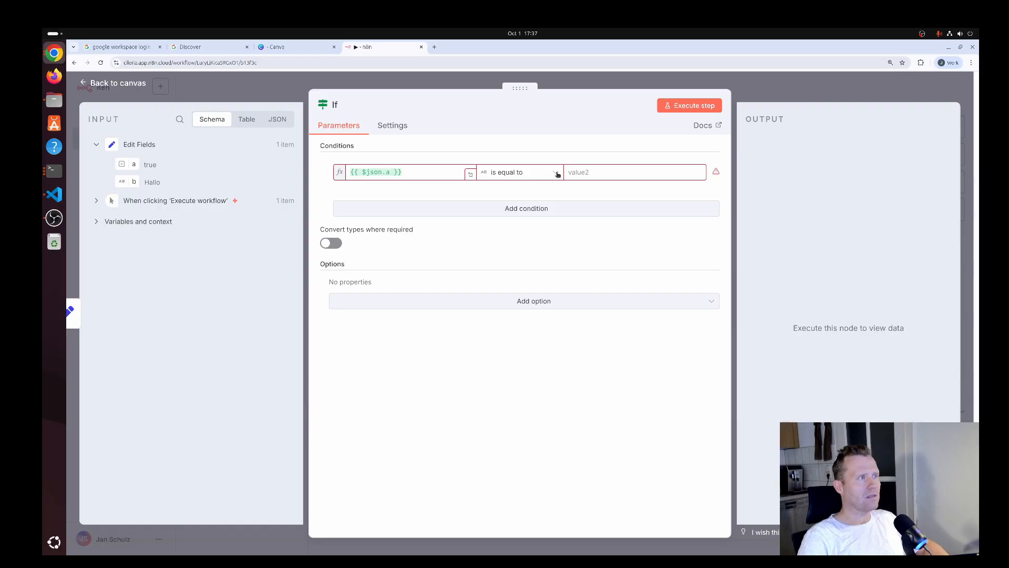
{"action": "left_click", "coordinate": [555, 173]}
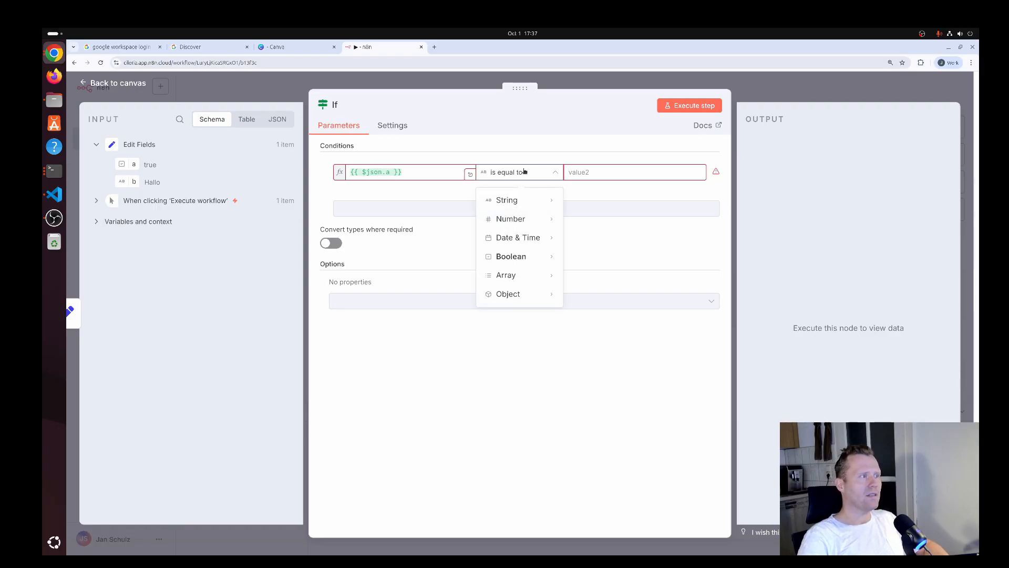
{"action": "mouse_move", "coordinate": [519, 219]}
{"action": "mouse_move", "coordinate": [523, 257]}
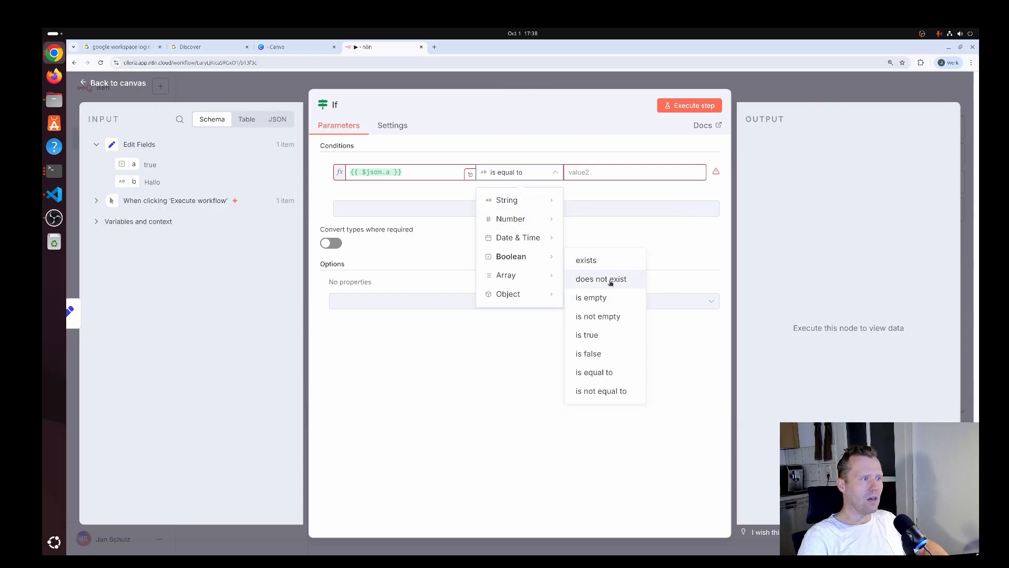
{"action": "left_click", "coordinate": [601, 355]}
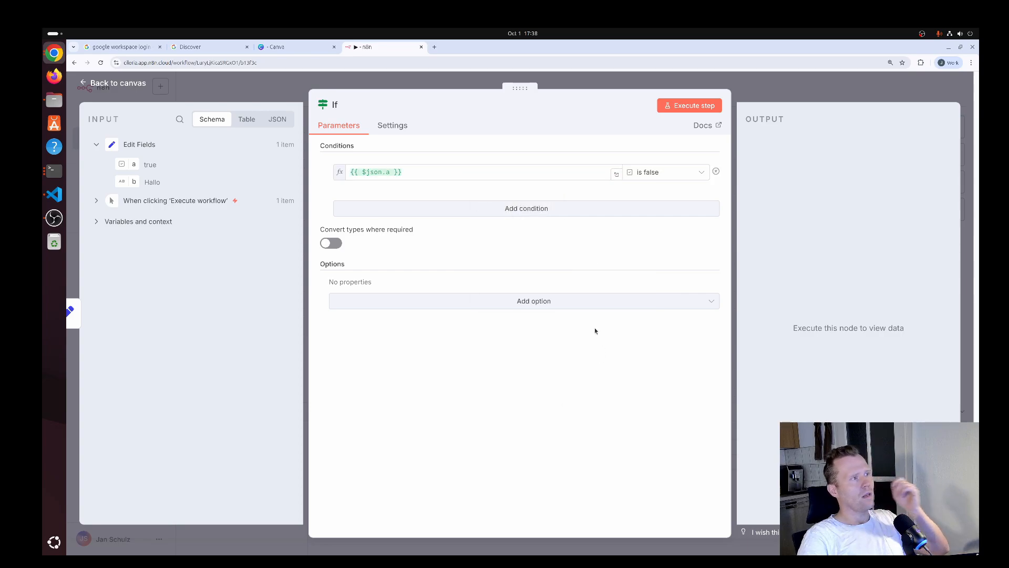
Add a second condition to the If node and combine the two conditions with OR.
{"action": "left_click", "coordinate": [527, 209]}
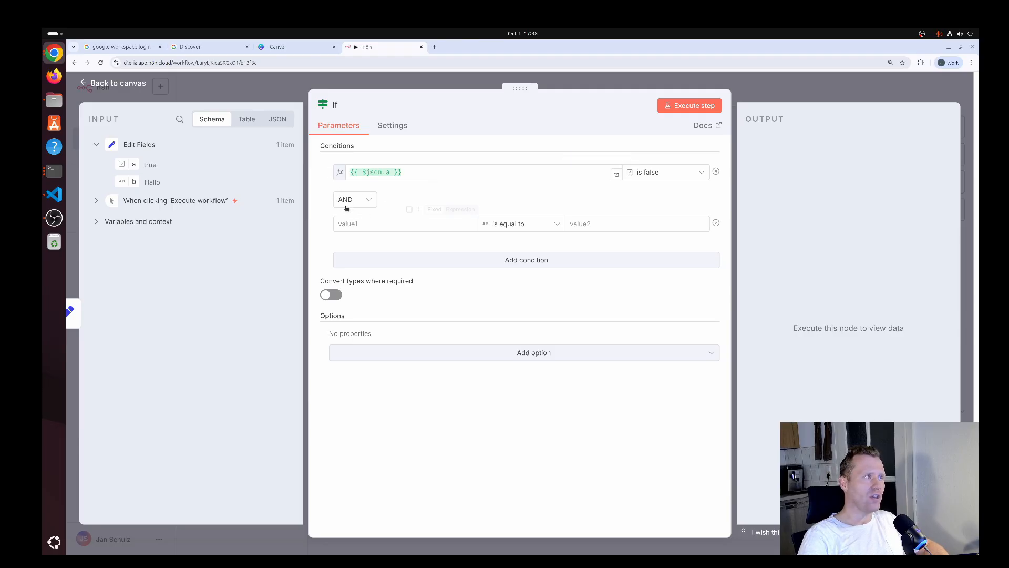
{"action": "left_click", "coordinate": [367, 200]}
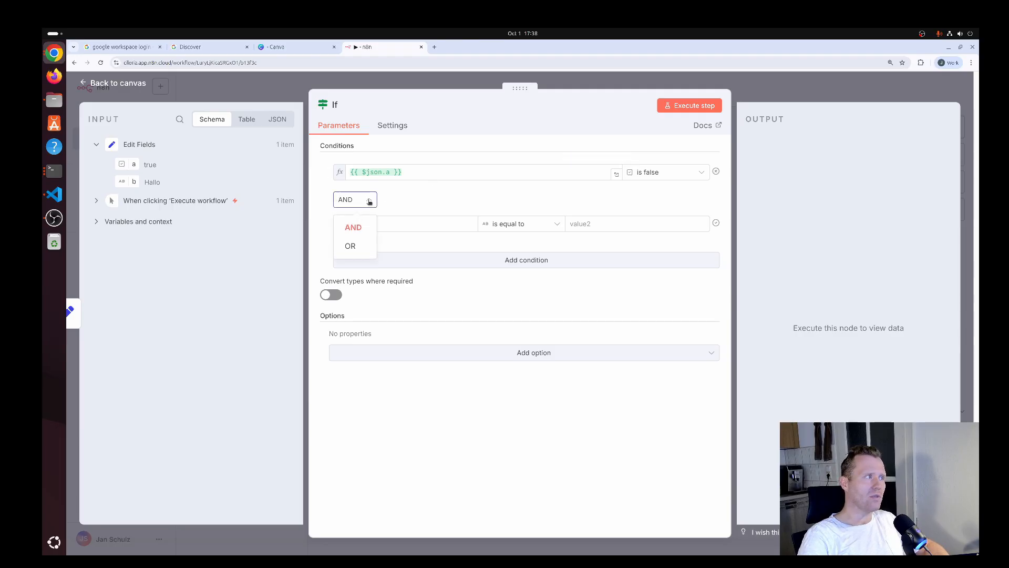
{"action": "left_click", "coordinate": [362, 247]}
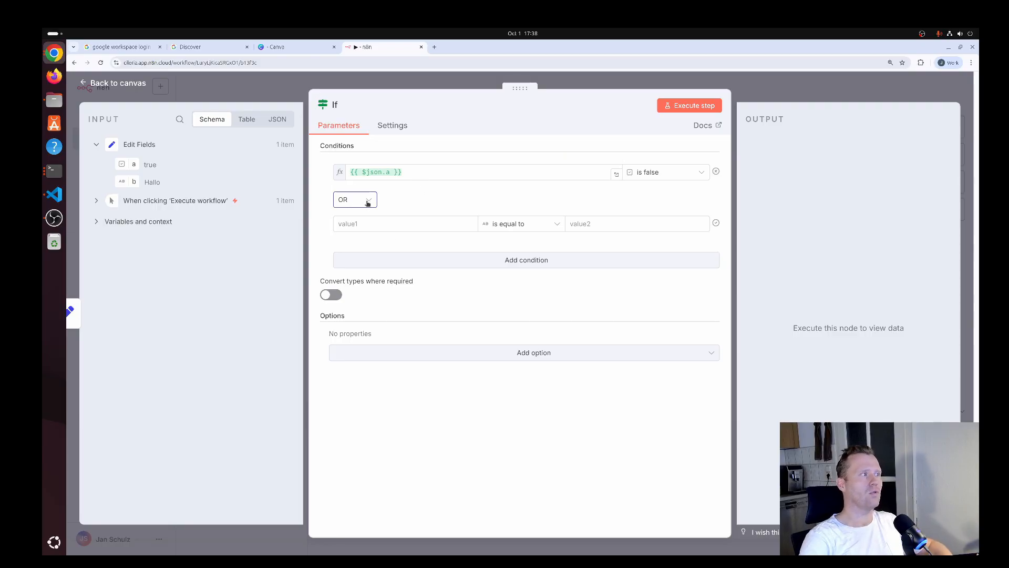
Set the second condition to check that input field b, as a String, is equal to "Hallo", execute the If node and return to the canvas.
{"action": "left_click_drag", "start_coordinate": [134, 182], "coordinate": [384, 224]}
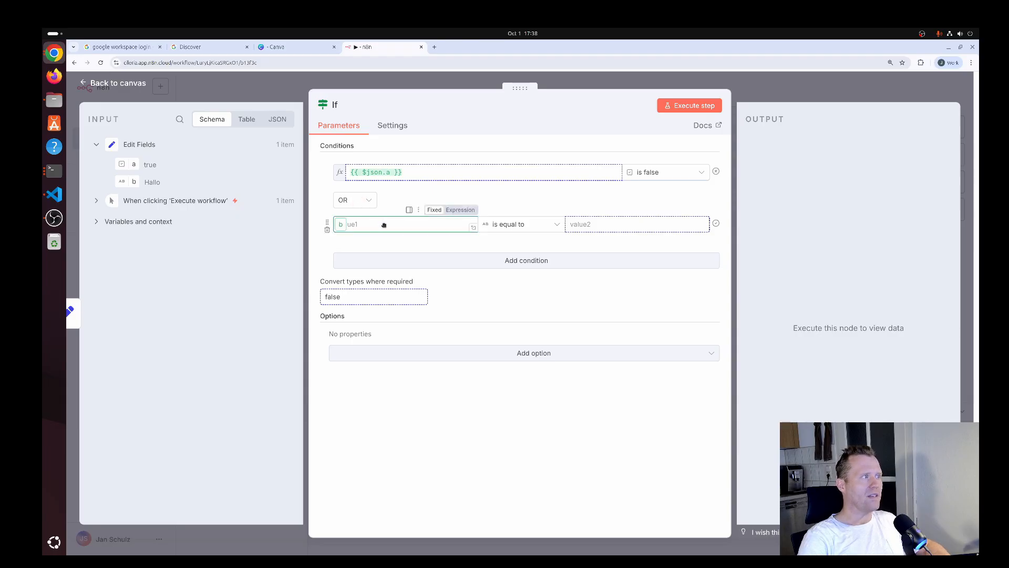
{"action": "left_click", "coordinate": [514, 199]}
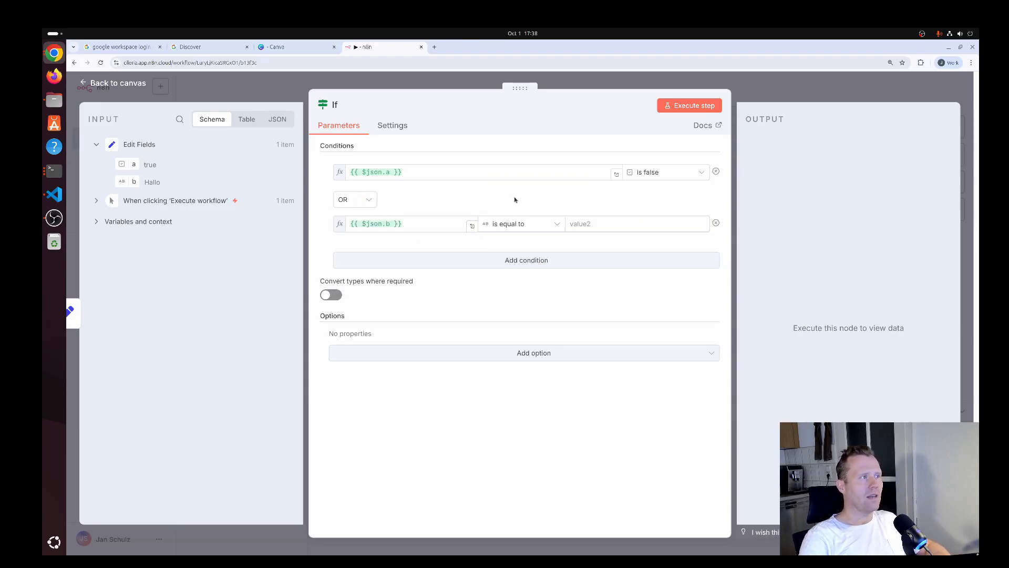
{"action": "left_click", "coordinate": [554, 225]}
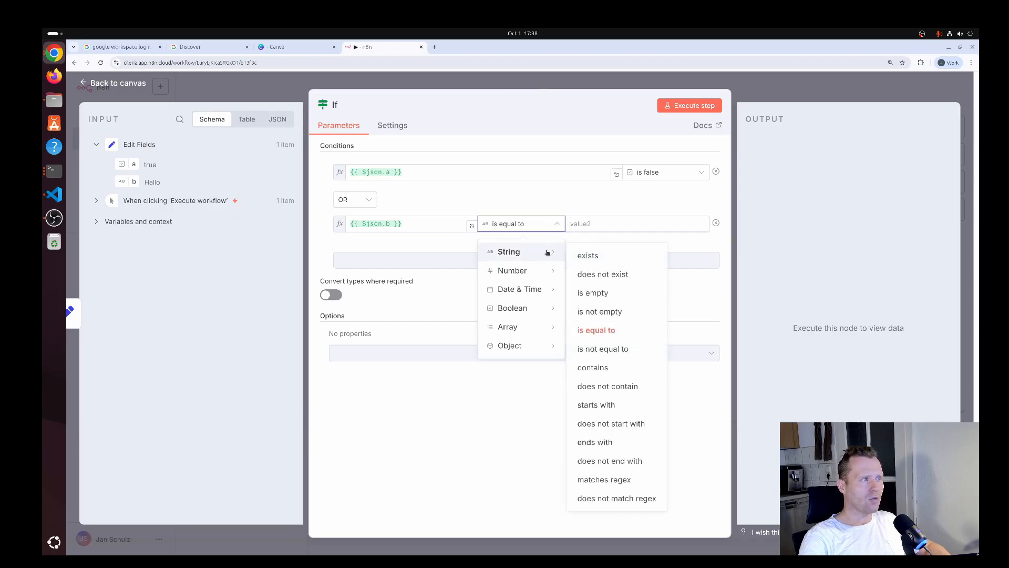
{"action": "left_click", "coordinate": [629, 331]}
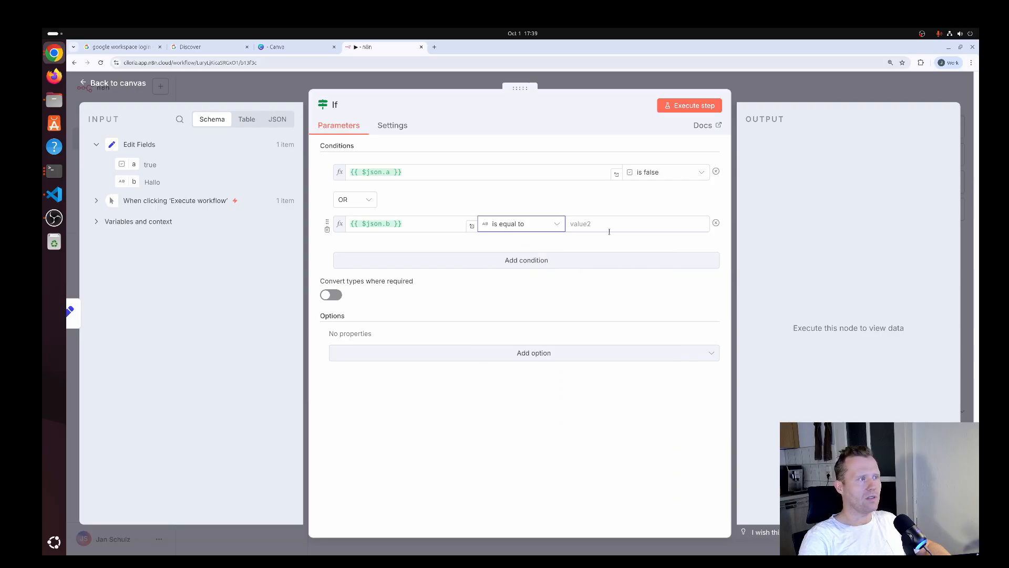
{"action": "type", "text": "H"}
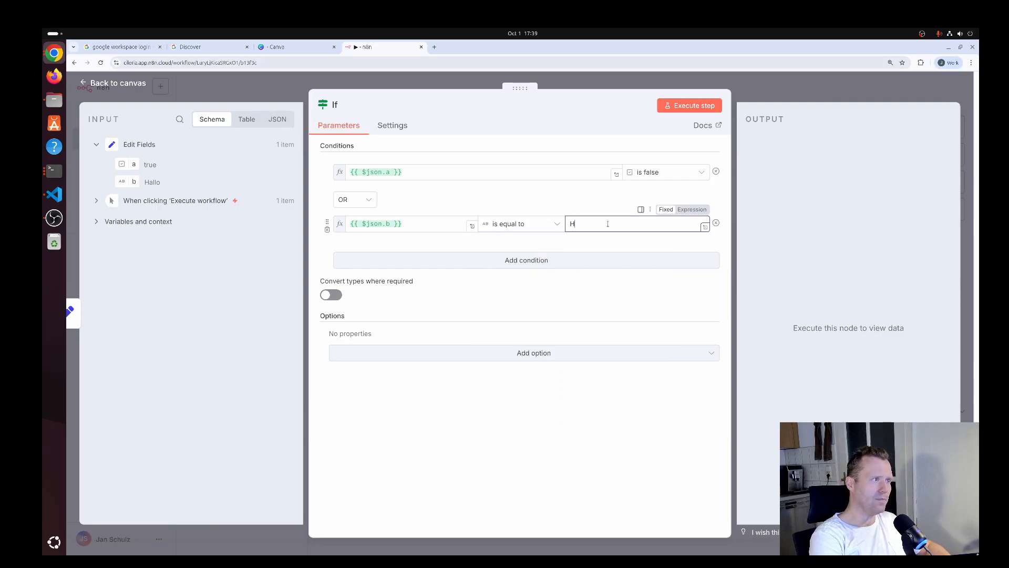
{"action": "type", "text": "all"}
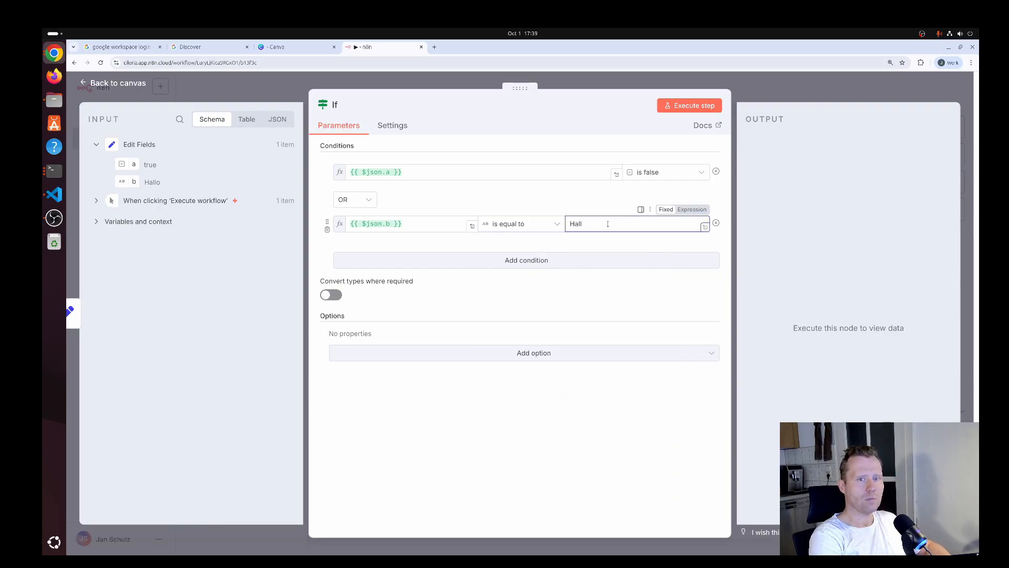
{"action": "type", "text": "o"}
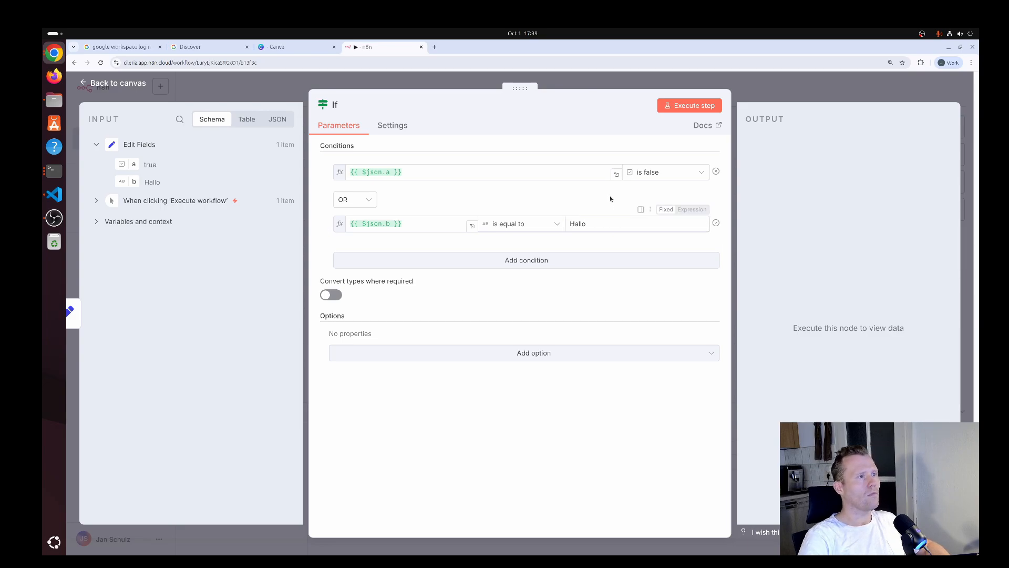
{"action": "left_click", "coordinate": [694, 106]}
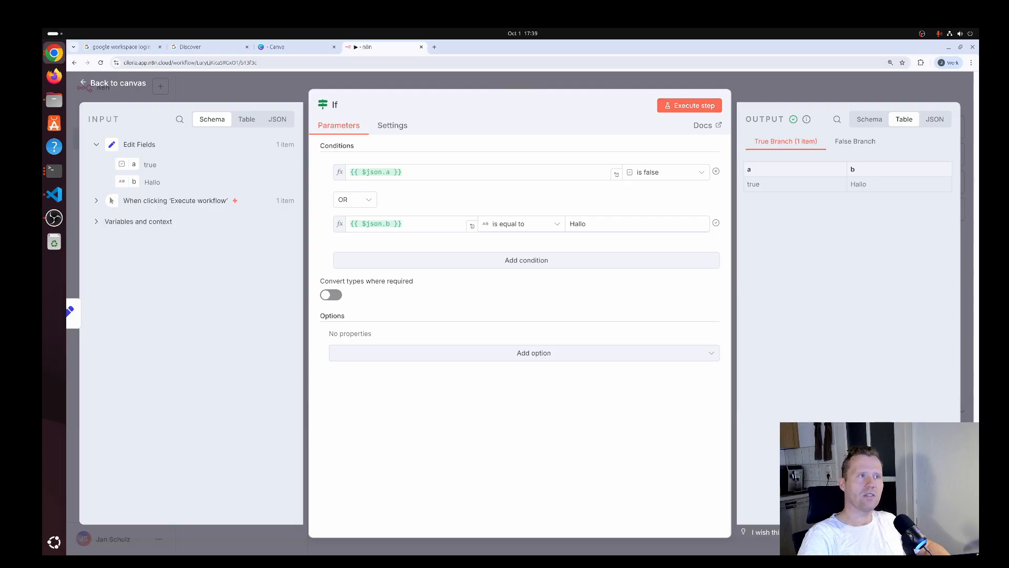
{"action": "left_click", "coordinate": [142, 86]}
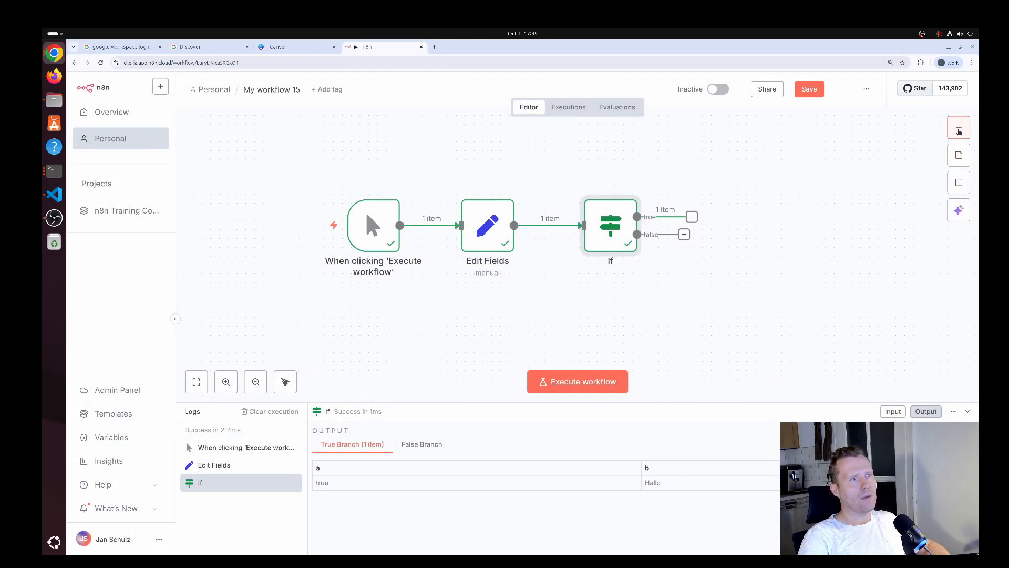
Add an Edit Fields (Set) node to the true output of the If node.
{"action": "left_click", "coordinate": [959, 129]}
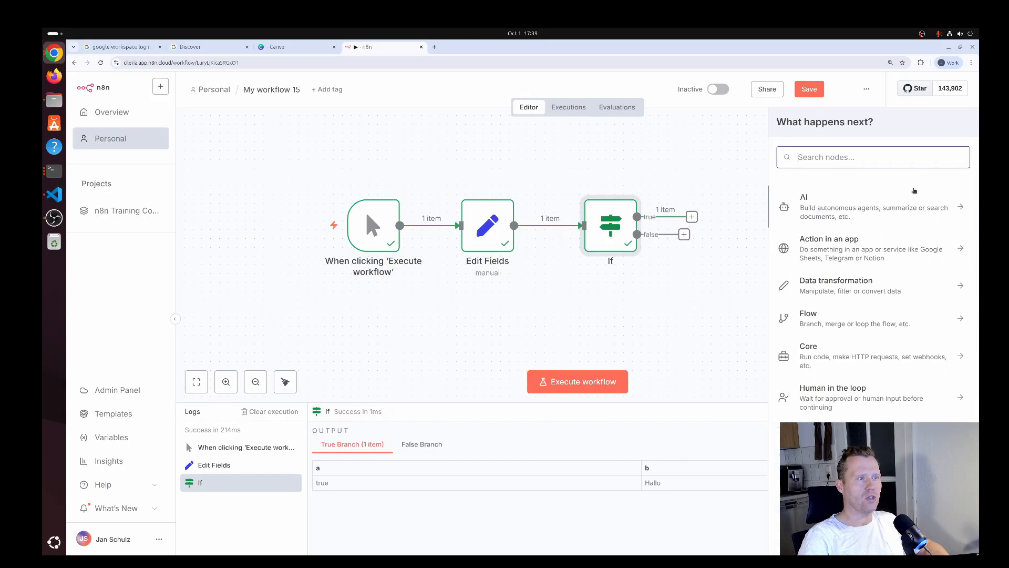
{"action": "type", "text": "edit"}
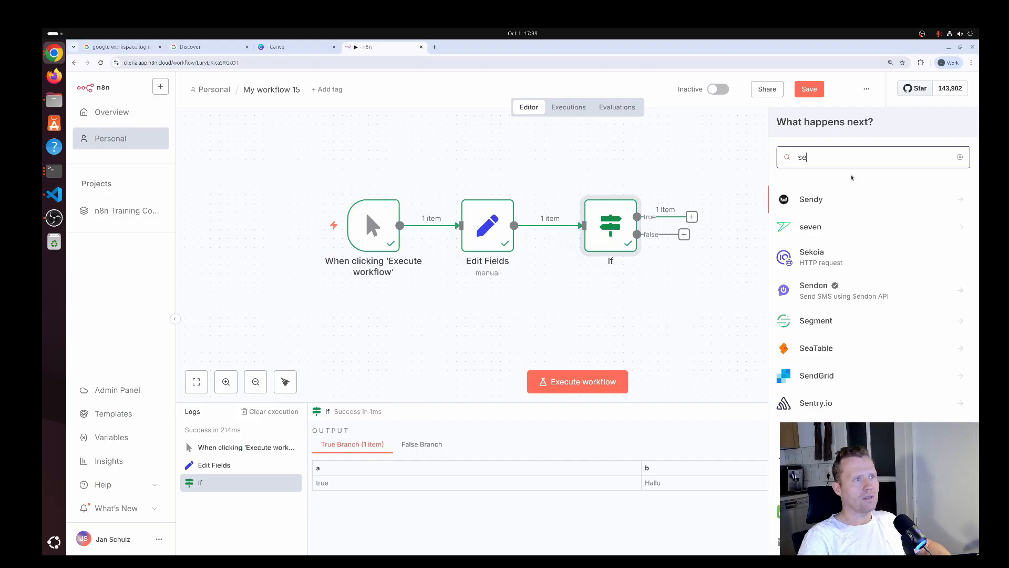
{"action": "left_click", "coordinate": [846, 197]}
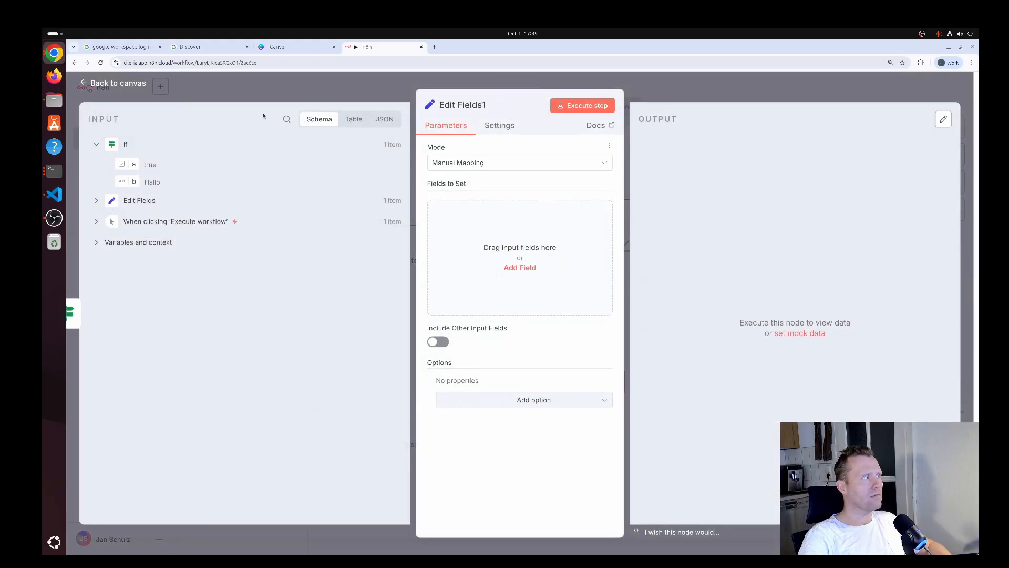
Add a String field named message with the value "a is false or b is 'Hallo'" to the true-branch node and return to the canvas.
{"action": "left_click", "coordinate": [543, 250]}
{"action": "left_click", "coordinate": [505, 212]}
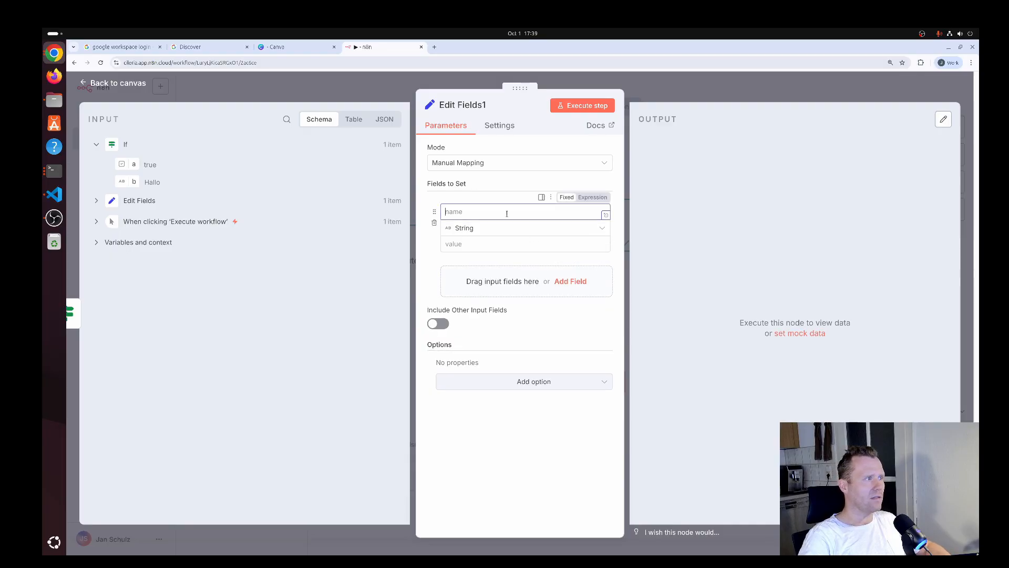
{"action": "type", "text": "message"}
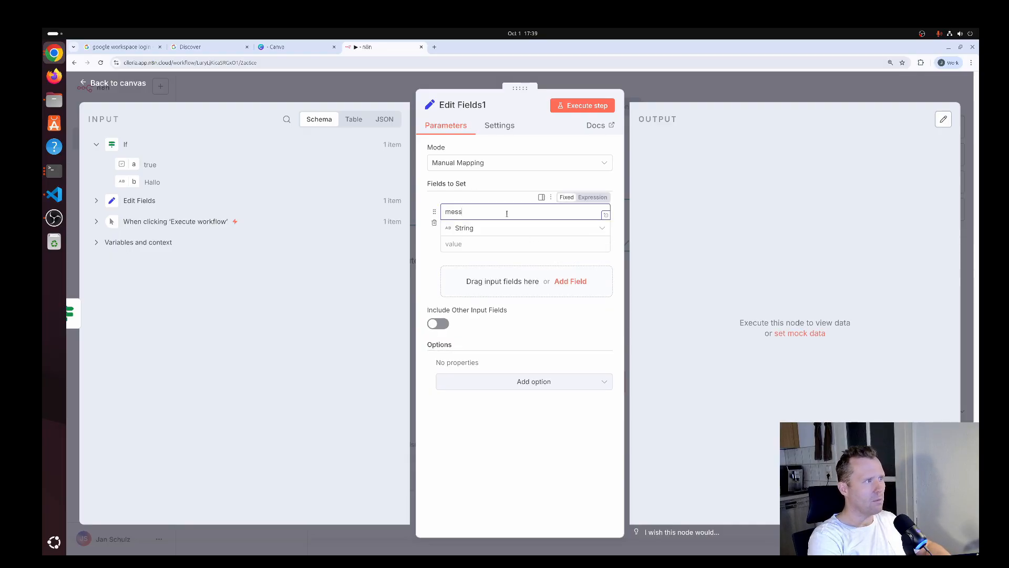
{"action": "left_click", "coordinate": [510, 239]}
{"action": "type", "text": "a "}
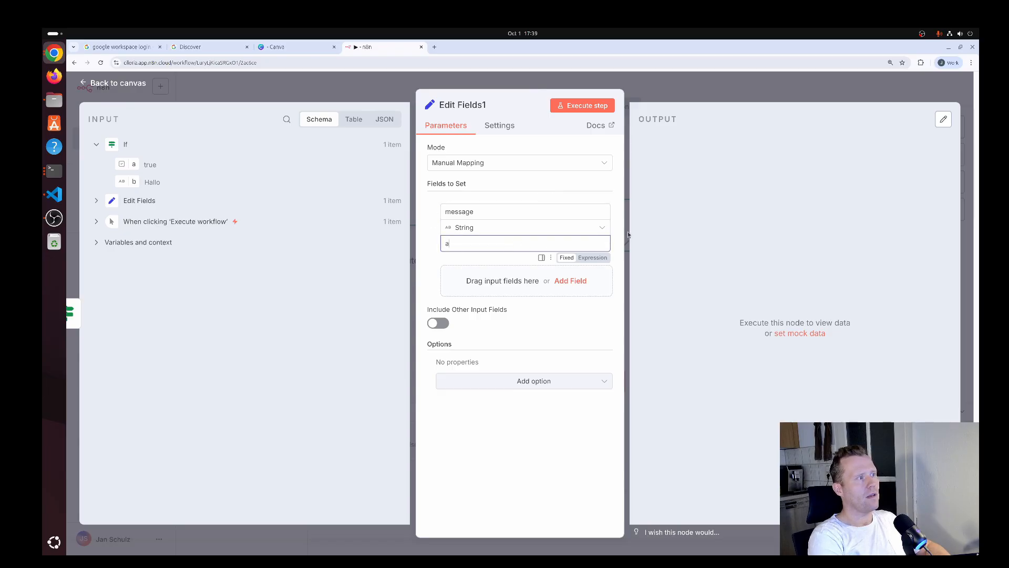
{"action": "type", "text": "is false or b i"}
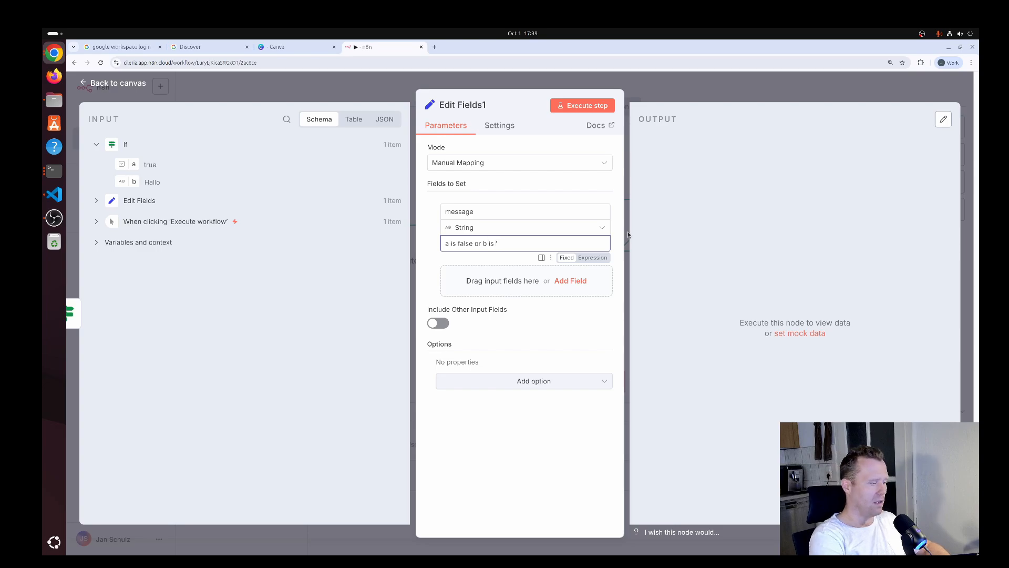
{"action": "type", "text": "s '"}
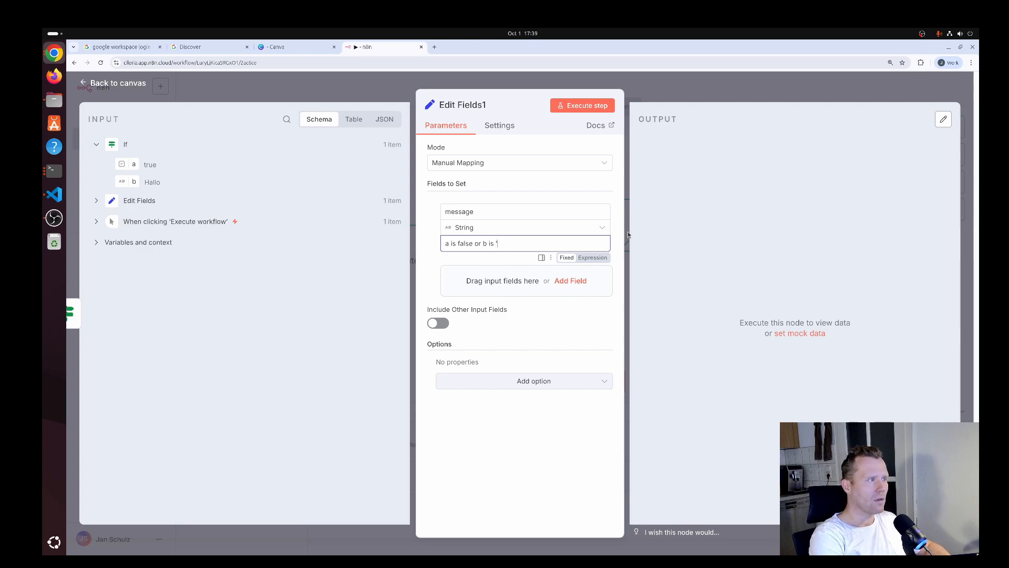
{"action": "type", "text": "Hallo'"}
{"action": "left_click", "coordinate": [132, 85]}
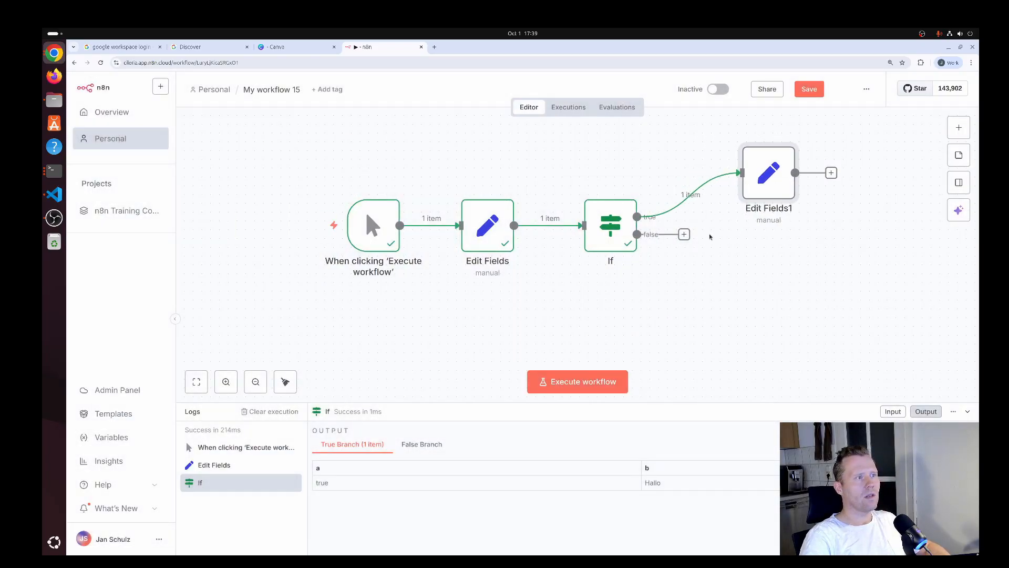
Add an Edit Fields (Set) node to the false output of the If node.
{"action": "left_click", "coordinate": [684, 234]}
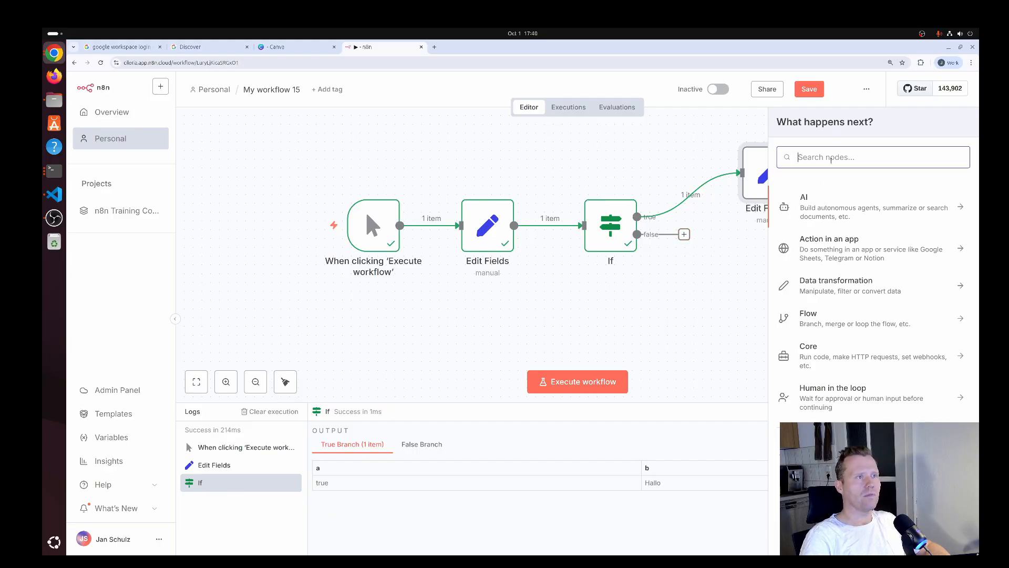
{"action": "type", "text": "set"}
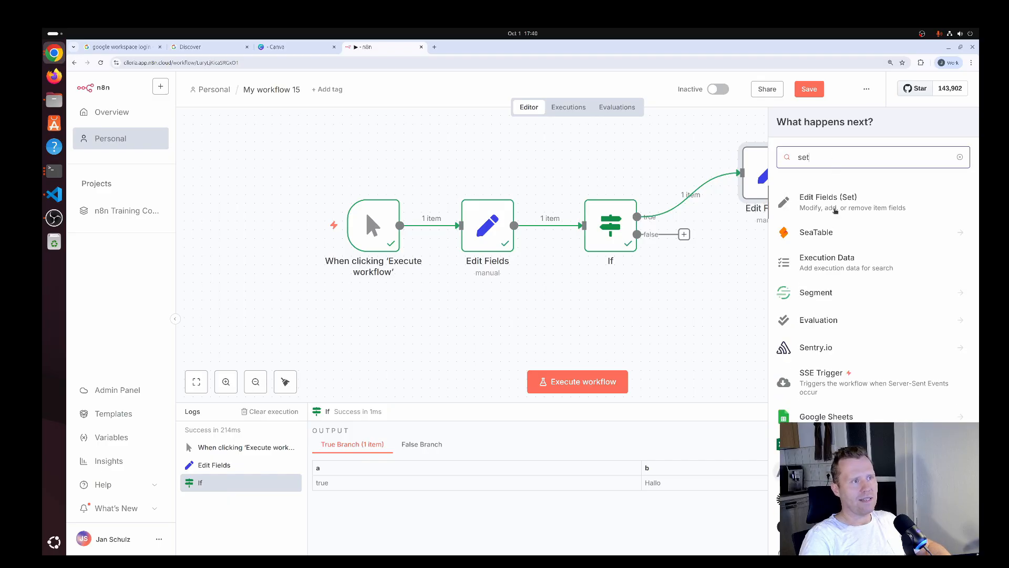
{"action": "left_click", "coordinate": [840, 204]}
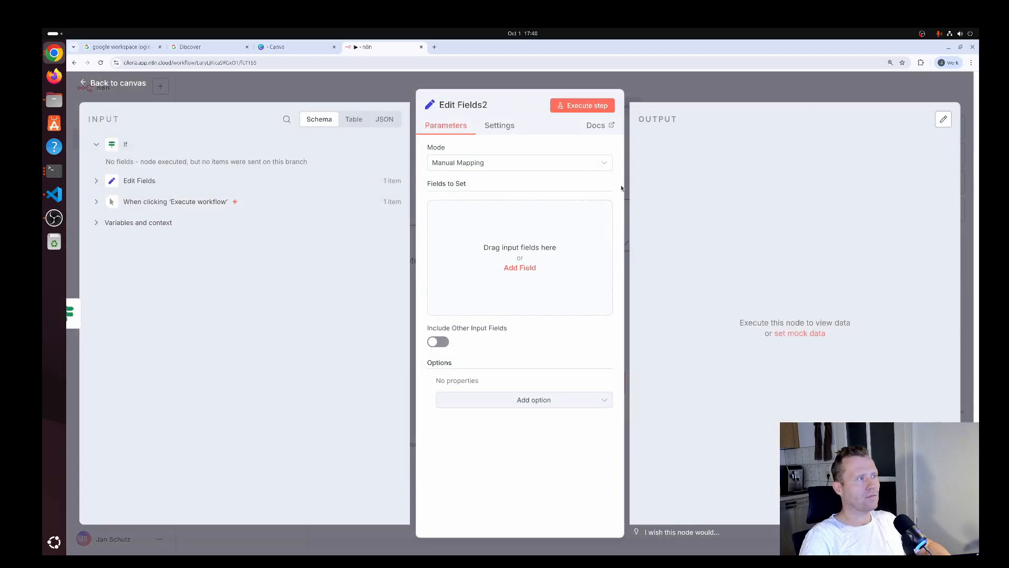
Give the false-branch node a String field message with the value "a is true and b is not 'Hallo'" and place it below Edit Fields1.
{"action": "left_click", "coordinate": [555, 233]}
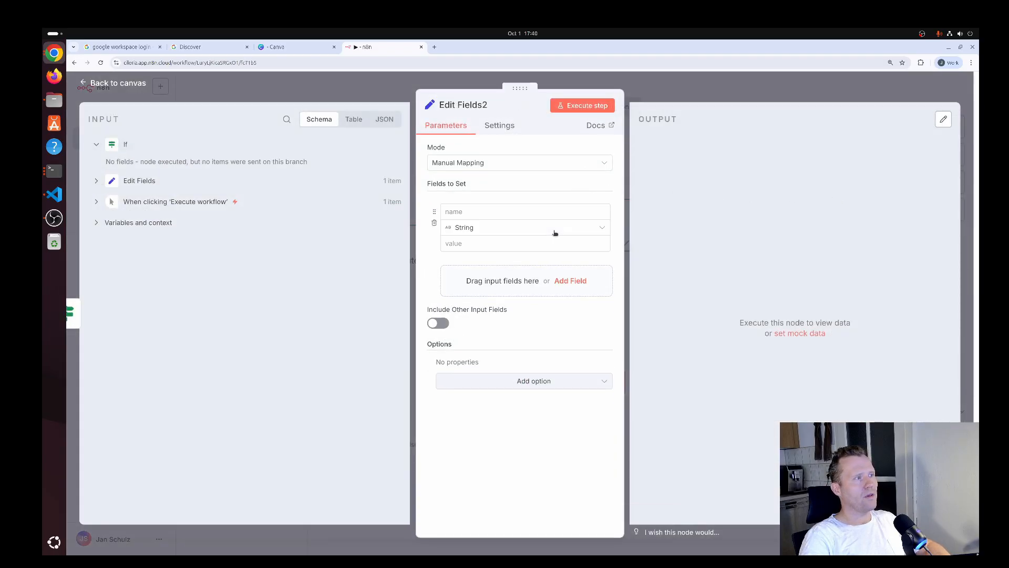
{"action": "type", "text": "message"}
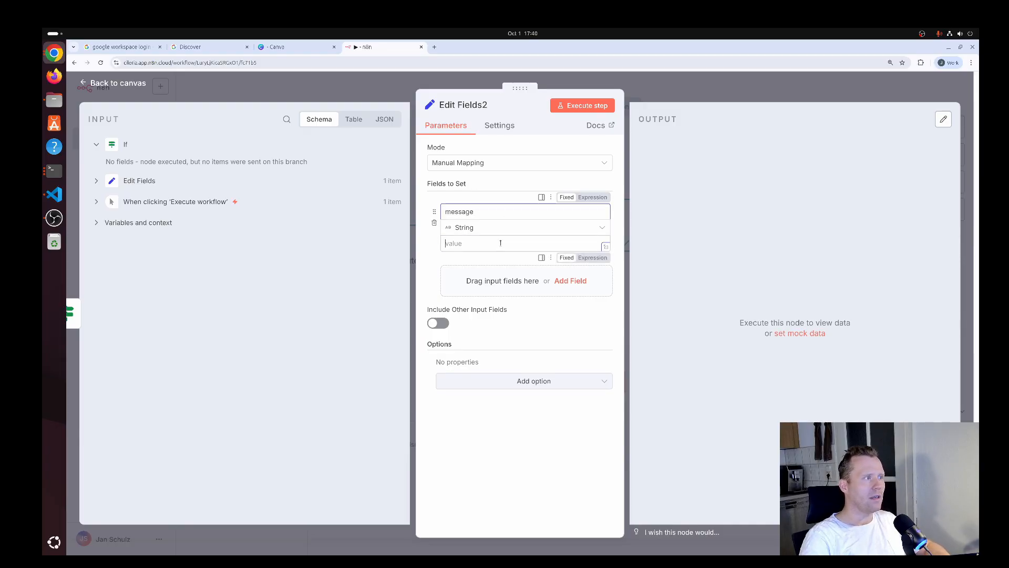
{"action": "left_click", "coordinate": [526, 236]}
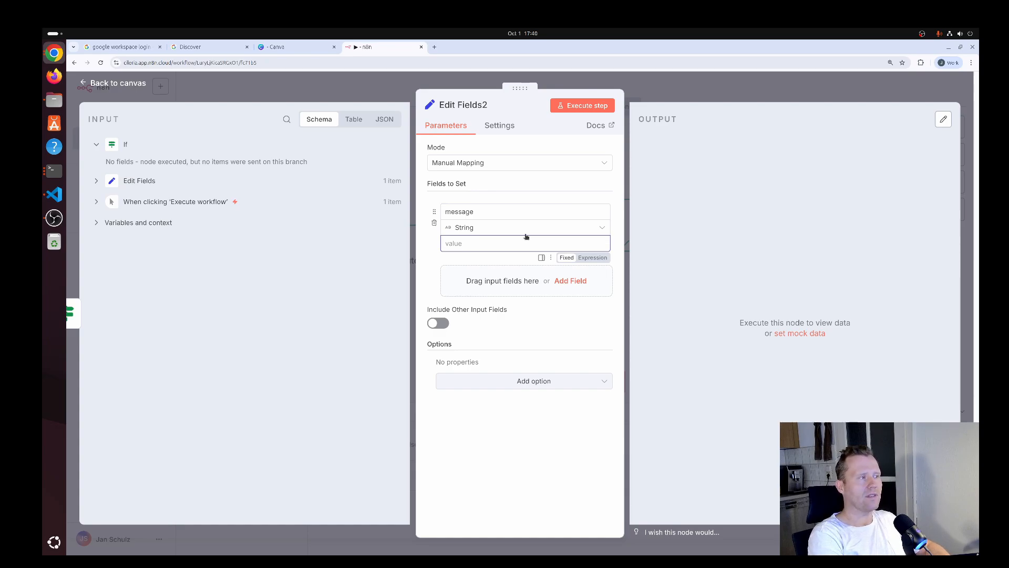
{"action": "type", "text": "a"}
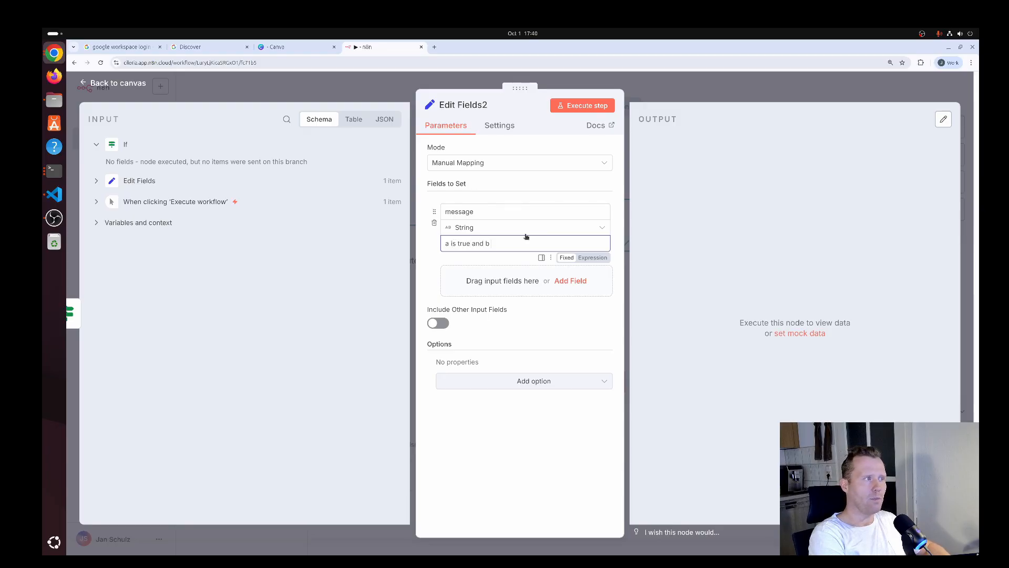
{"action": "type", "text": "is true and b is not "}
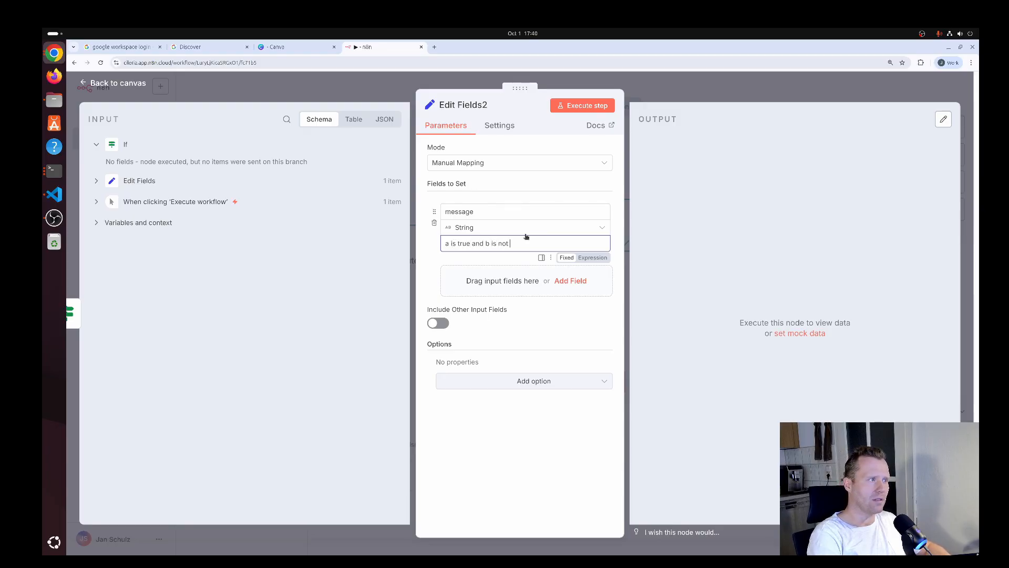
{"action": "type", "text": "'Hallo"}
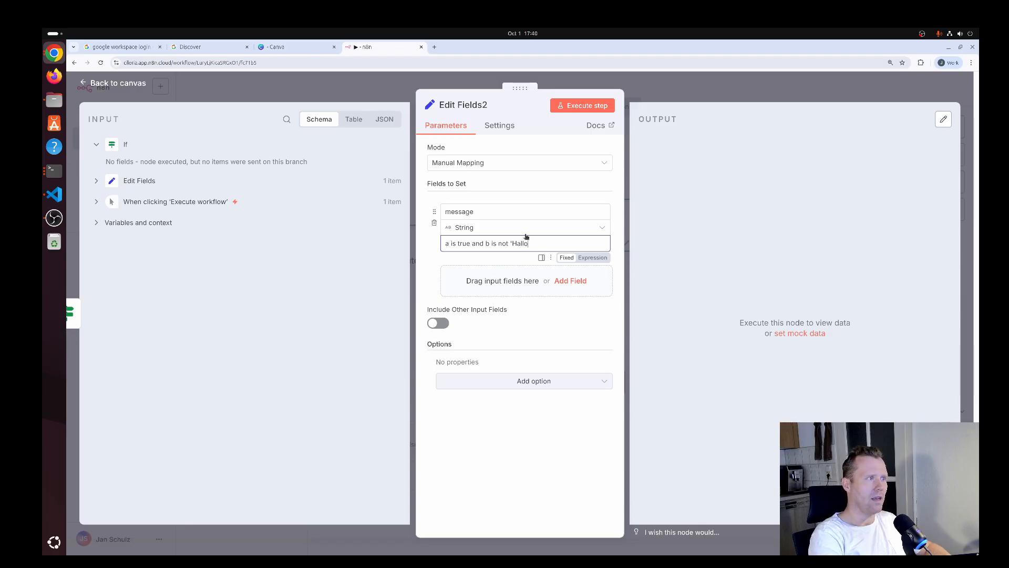
{"action": "left_click", "coordinate": [135, 85]}
{"action": "left_click_drag", "start_coordinate": [713, 247], "coordinate": [769, 288]}
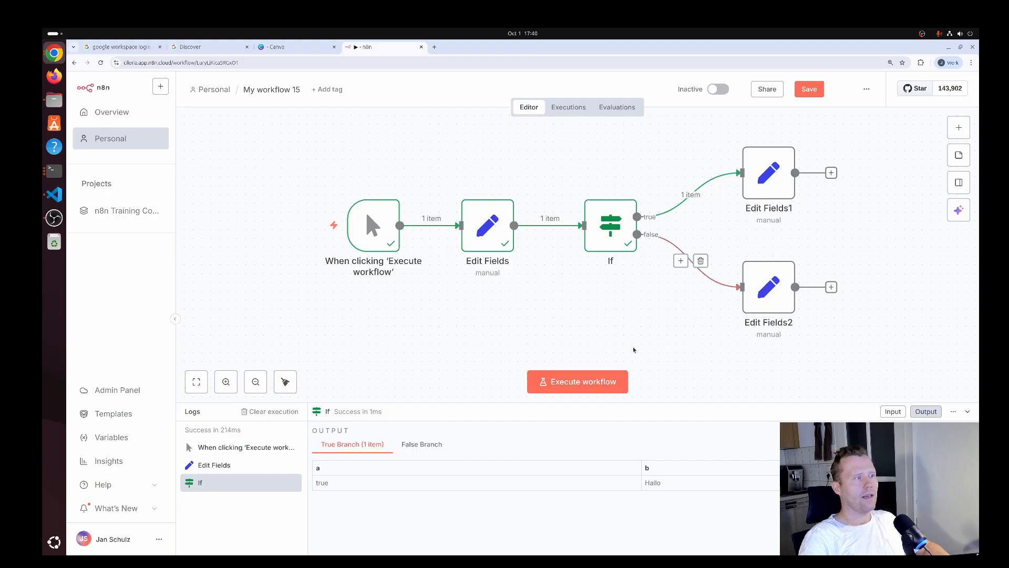
Execute the workflow and view the output of Edit Fields1 in the logs.
{"action": "left_click", "coordinate": [593, 381]}
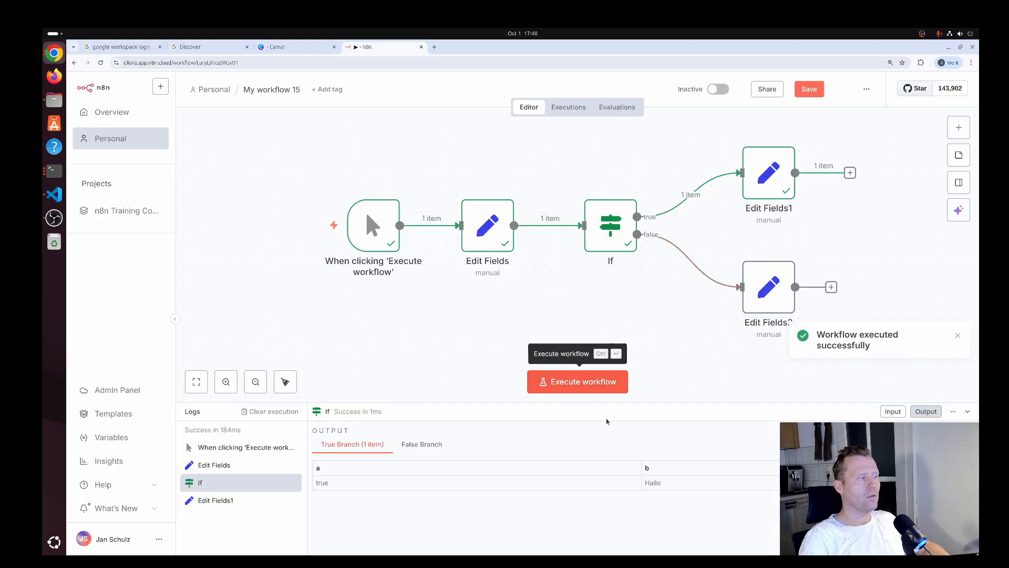
{"action": "left_click", "coordinate": [245, 500]}
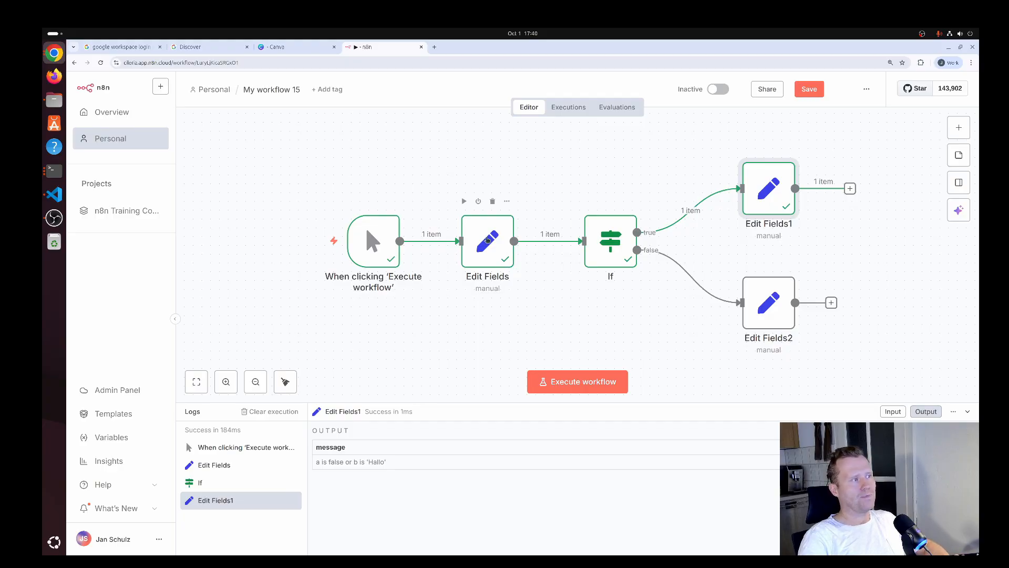
Change the value of String field b in the first Edit Fields node to "Good morning" and return to the canvas.
{"action": "double_click", "coordinate": [488, 240]}
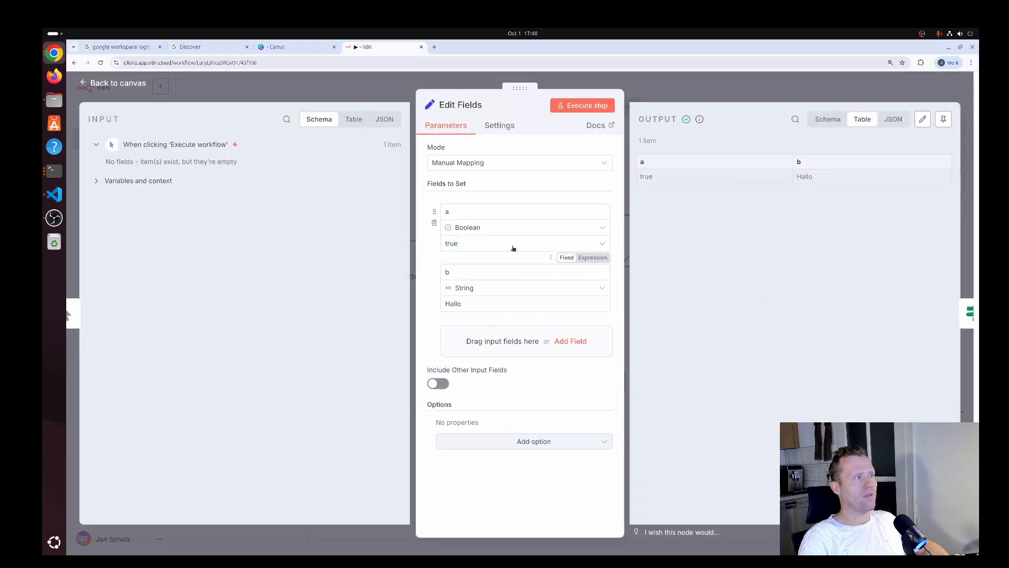
{"action": "left_click", "coordinate": [505, 307]}
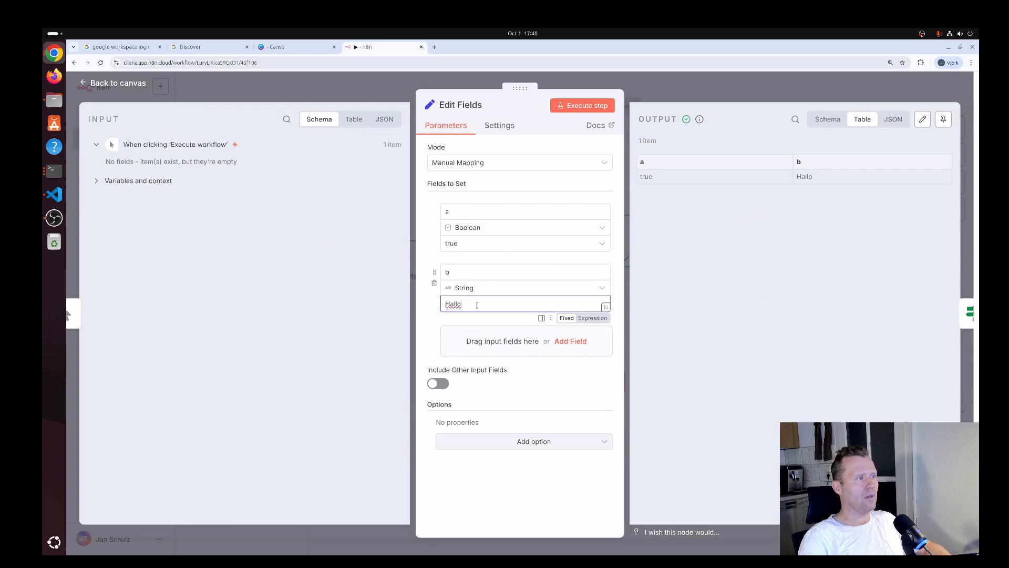
{"action": "key", "text": "ctrl+a"}
{"action": "type", "text": "G"}
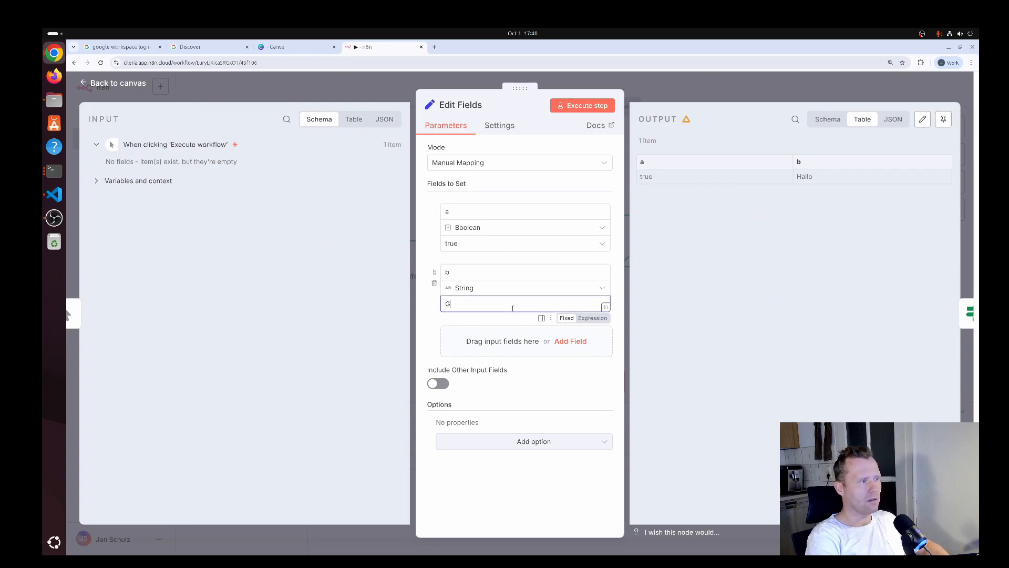
{"action": "type", "text": "ood morning"}
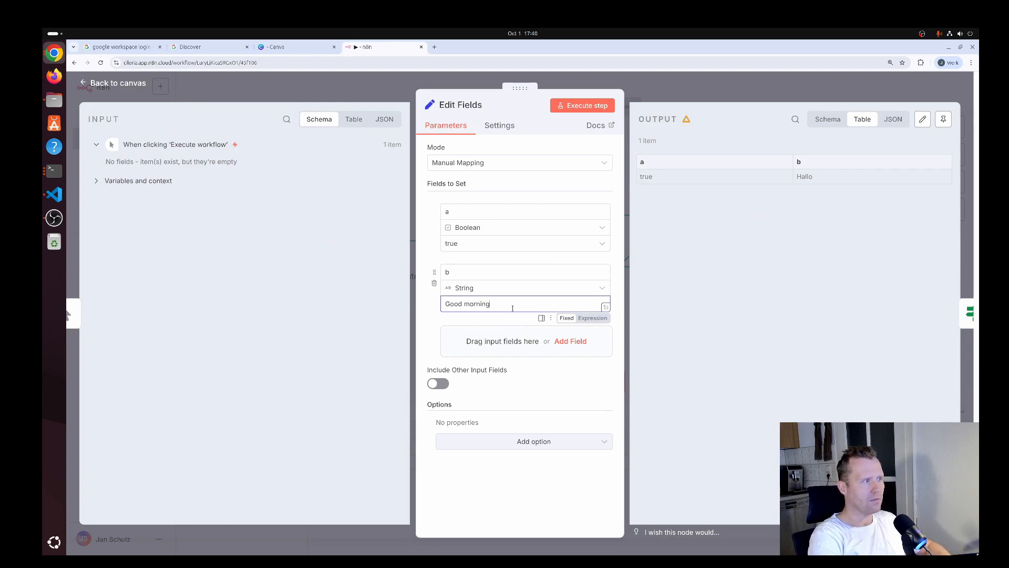
{"action": "left_click", "coordinate": [131, 85]}
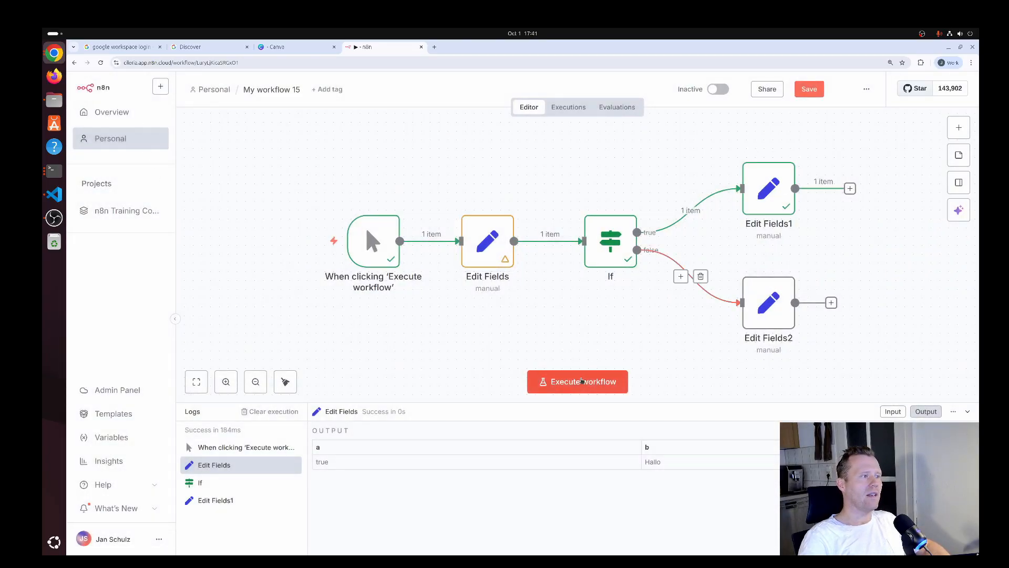
Execute the workflow with the changed b value and view the output of Edit Fields2 in the logs.
{"action": "left_click", "coordinate": [584, 382]}
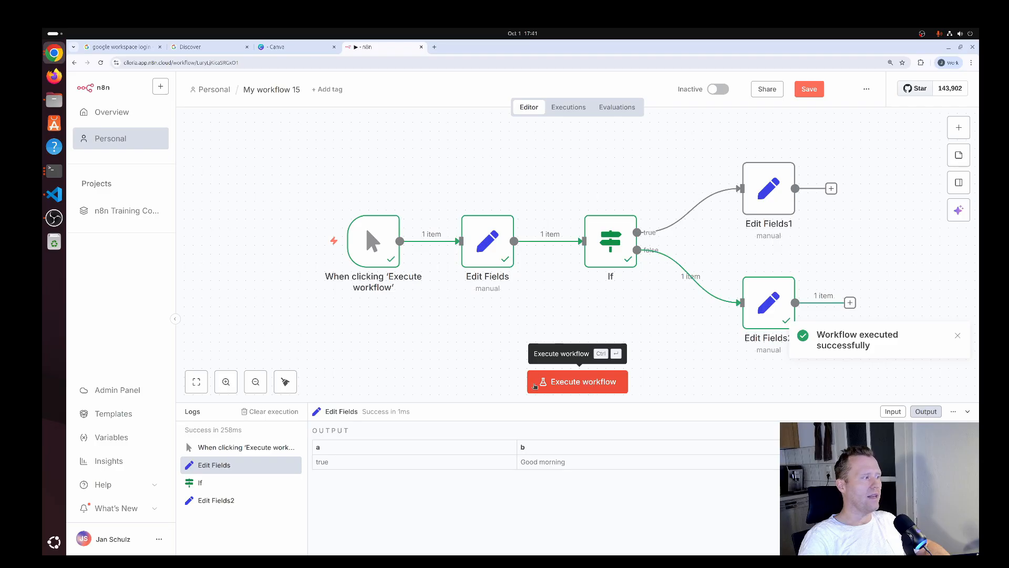
{"action": "left_click", "coordinate": [251, 498]}
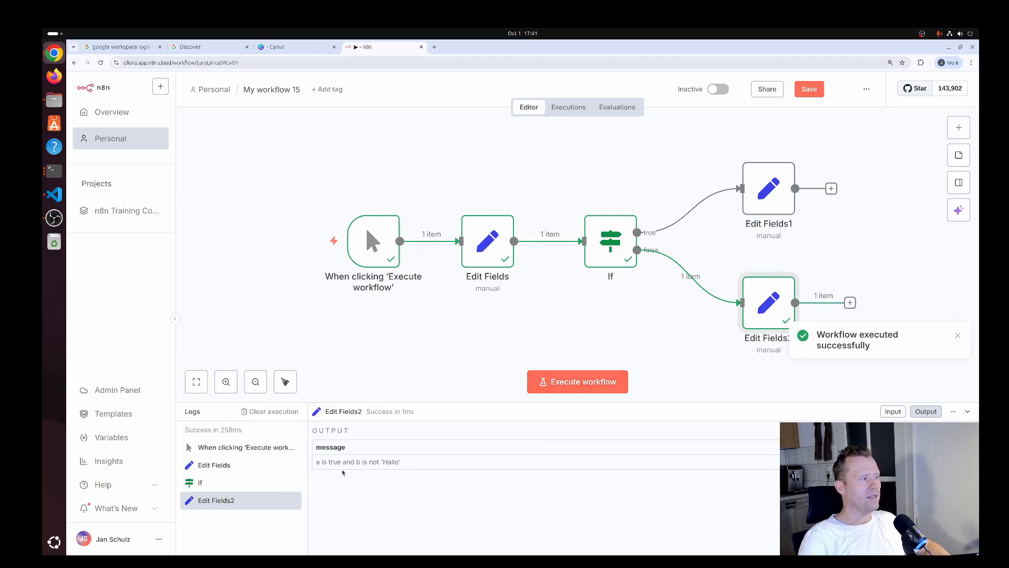